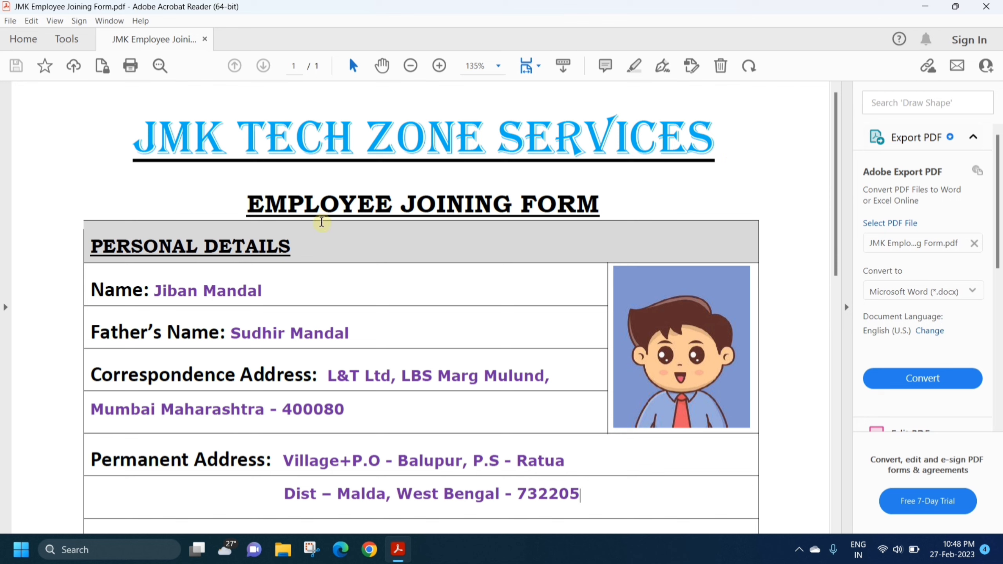
Close the JMK Employee Joining Form in Acrobat Reader and move its icon on the desktop.
mouse_move(91, 244)
mouse_down()
mouse_move(477, 397)
mouse_move(528, 441)
mouse_up()
click(494, 333)
click(986, 7)
drag(470, 218, 408, 230)
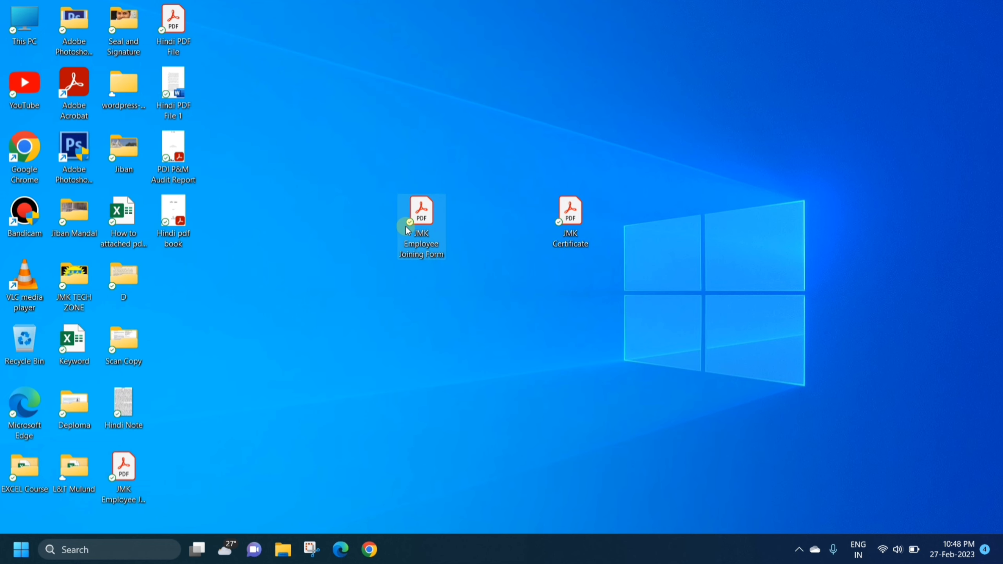
Open the JMK Employee Joining Form PDF with Word, just this once.
right_click(426, 218)
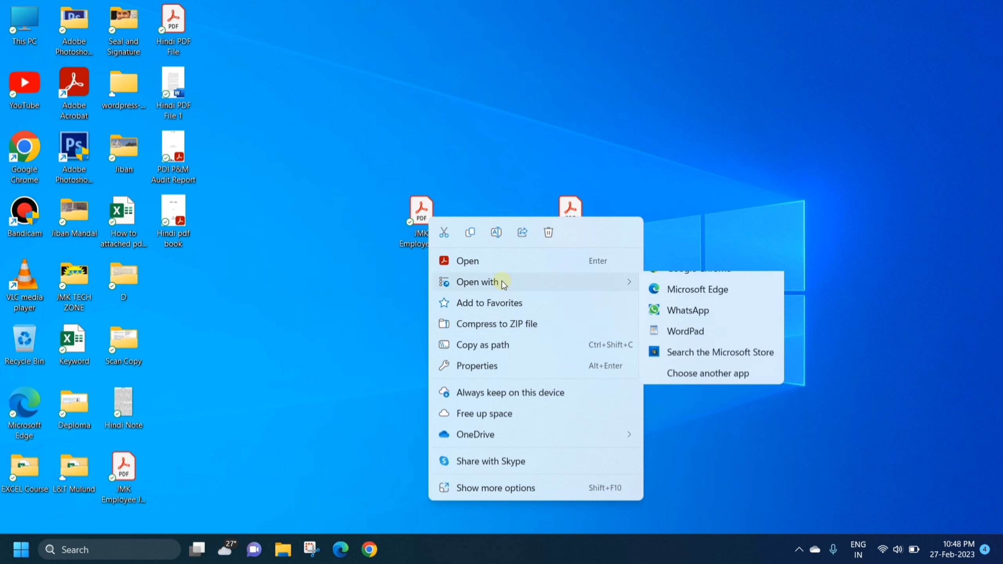
mouse_move(477, 282)
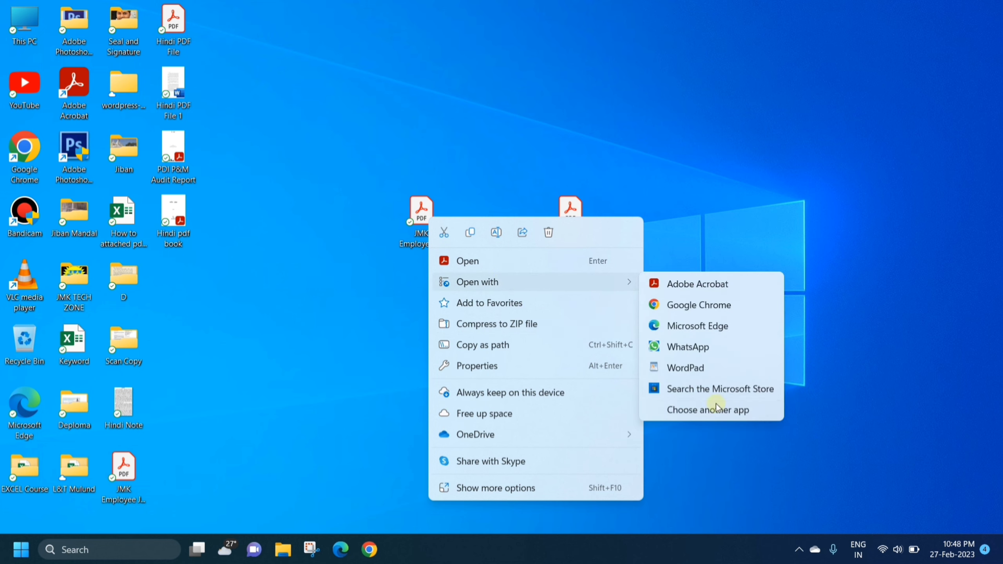
click(709, 410)
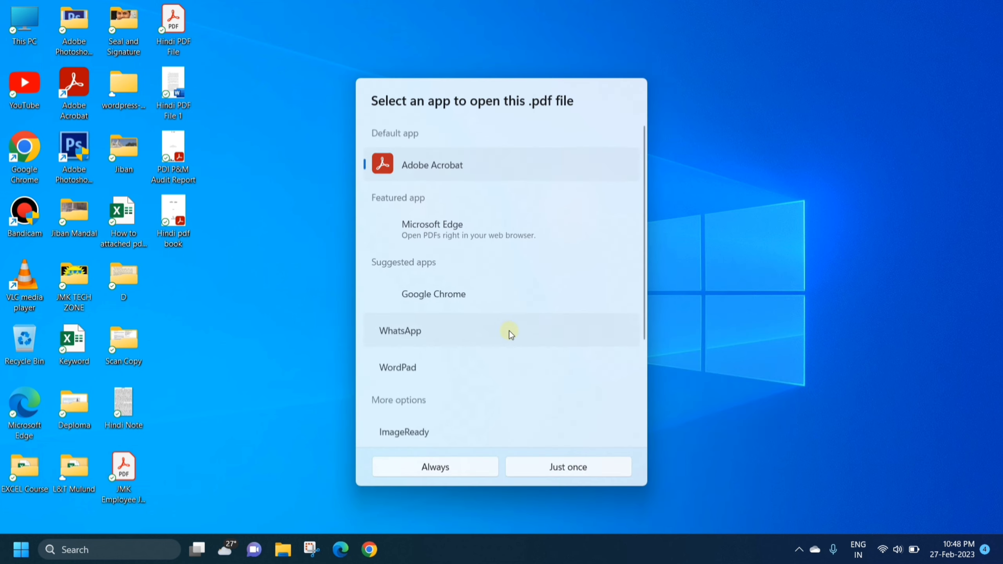
scroll(441, 375, down, 5)
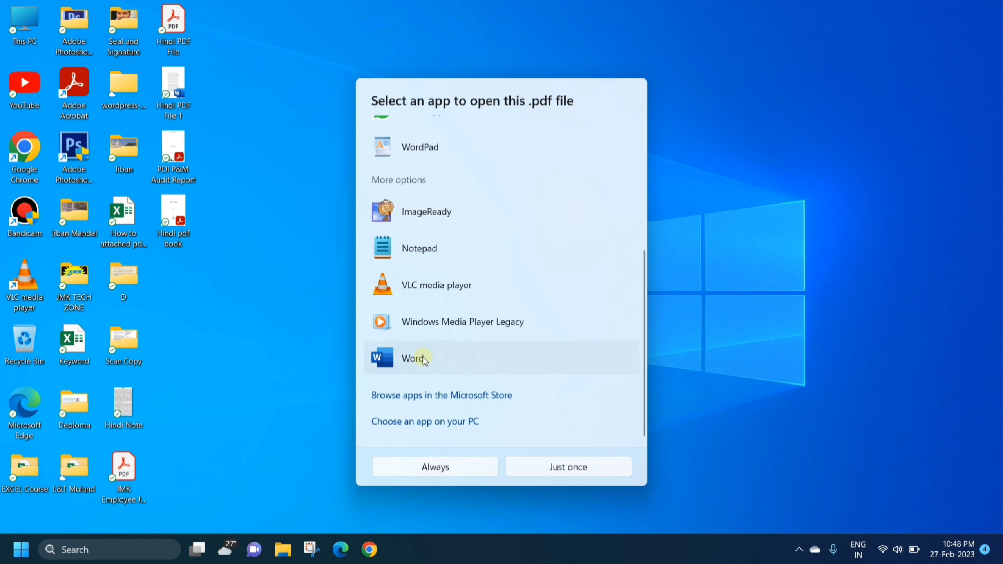
click(582, 469)
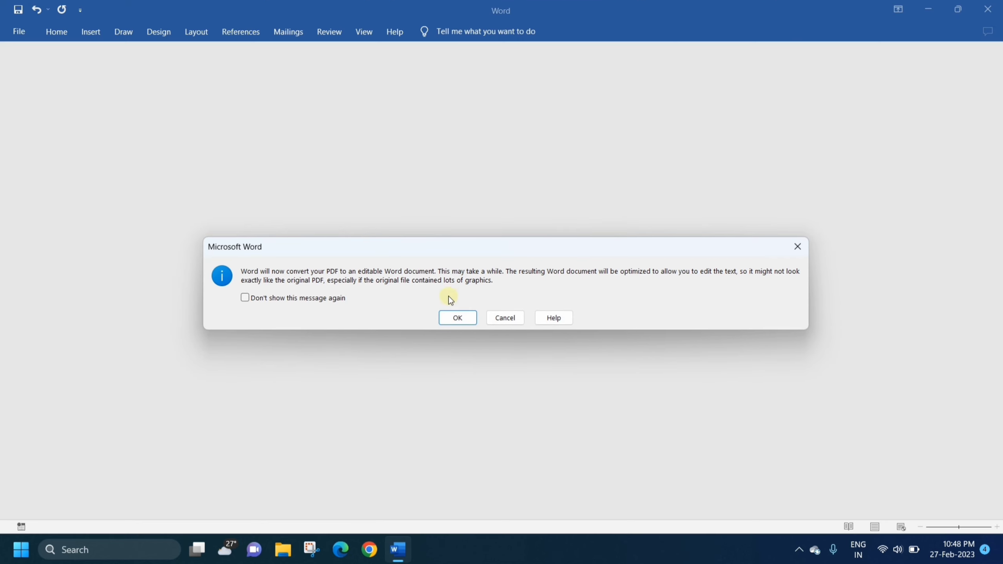
Convert the PDF to an editable document and erase the applicant's name from the Name field.
click(458, 318)
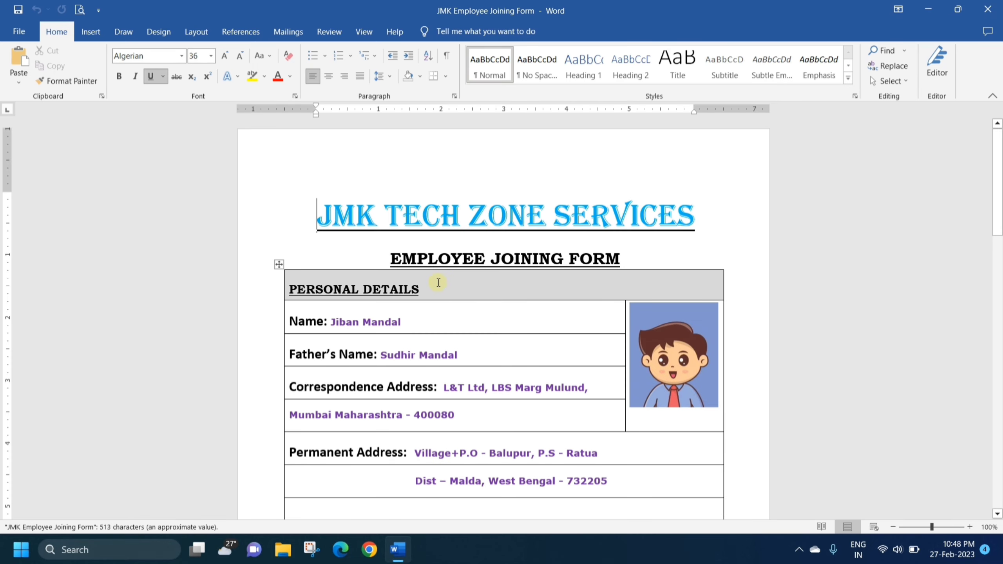
scroll(414, 376, down, 2)
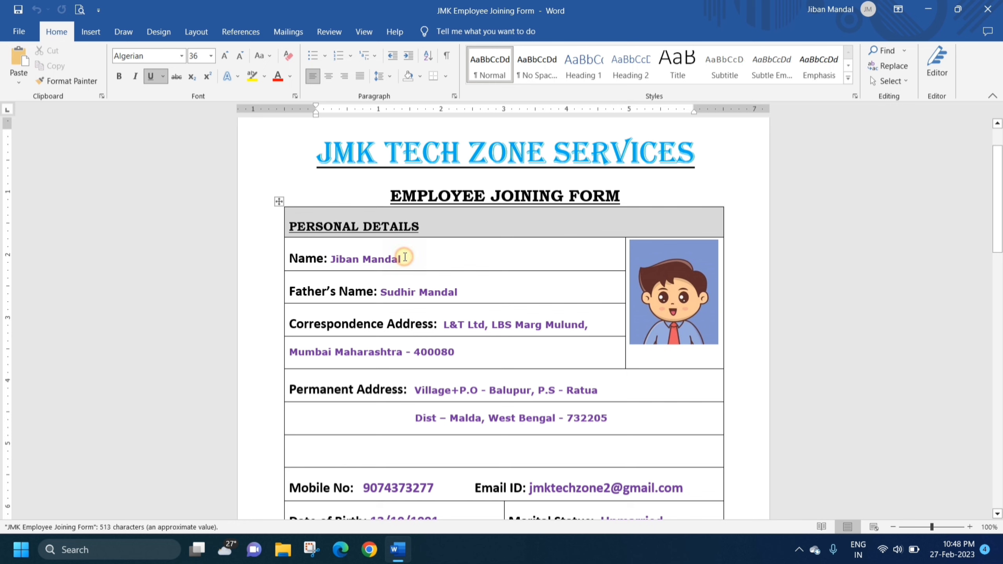
click(404, 257)
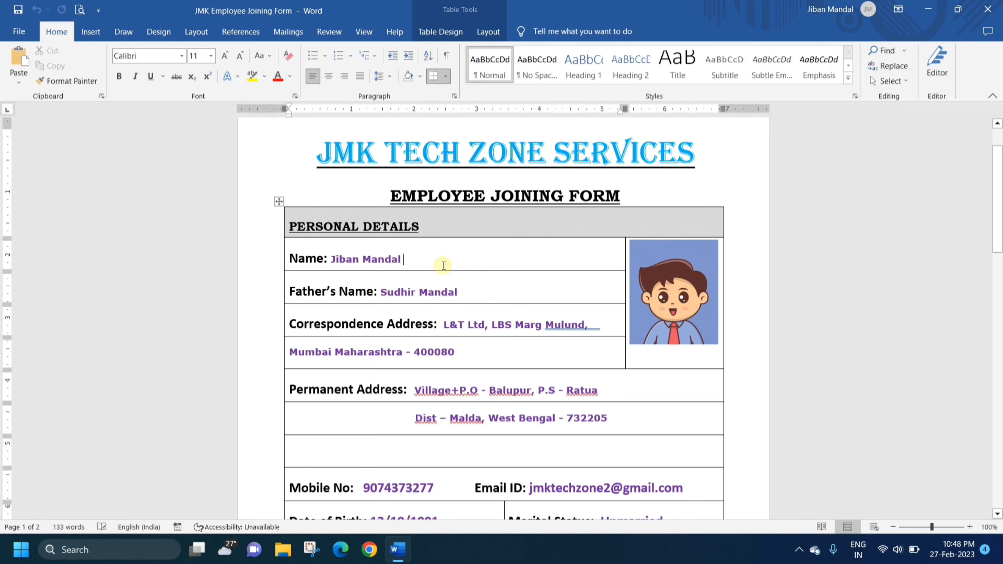
key(BackSpace)
key(BackSpace)
key(BackSpace)
key(BackSpace)
key(BackSpace)
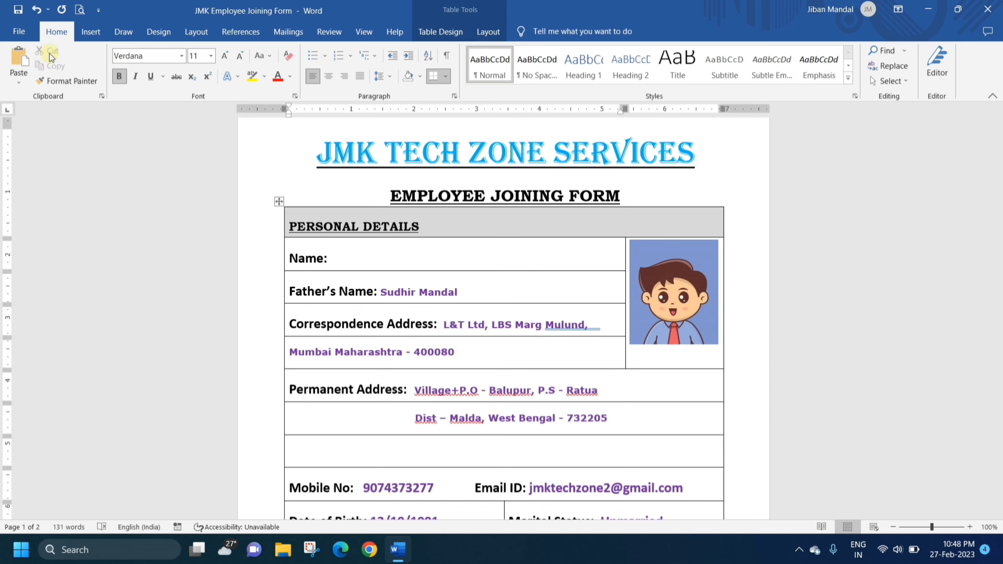
click(20, 33)
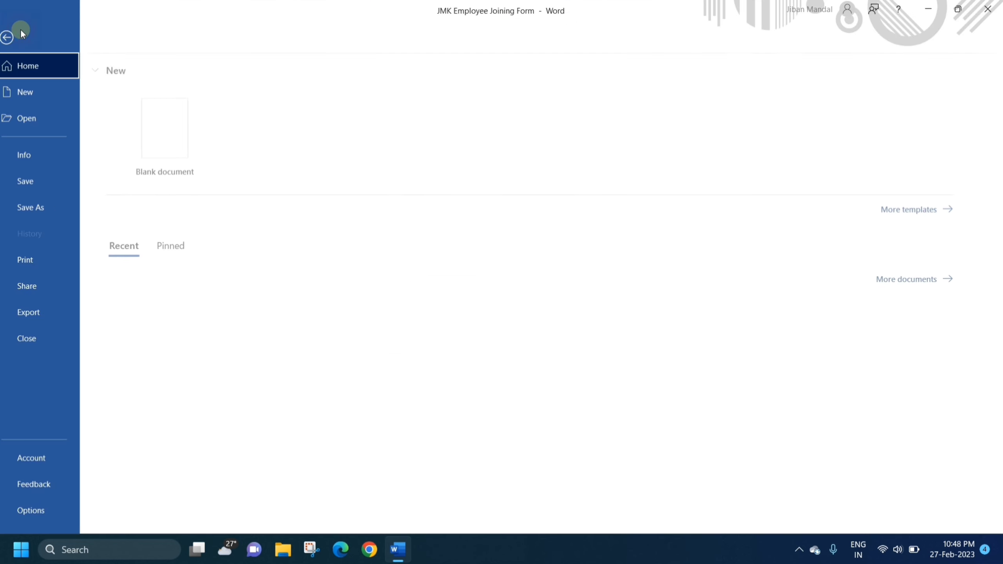
Save the form as PDF 'JMK Employee Joining Form 12', opening it after publishing.
click(50, 207)
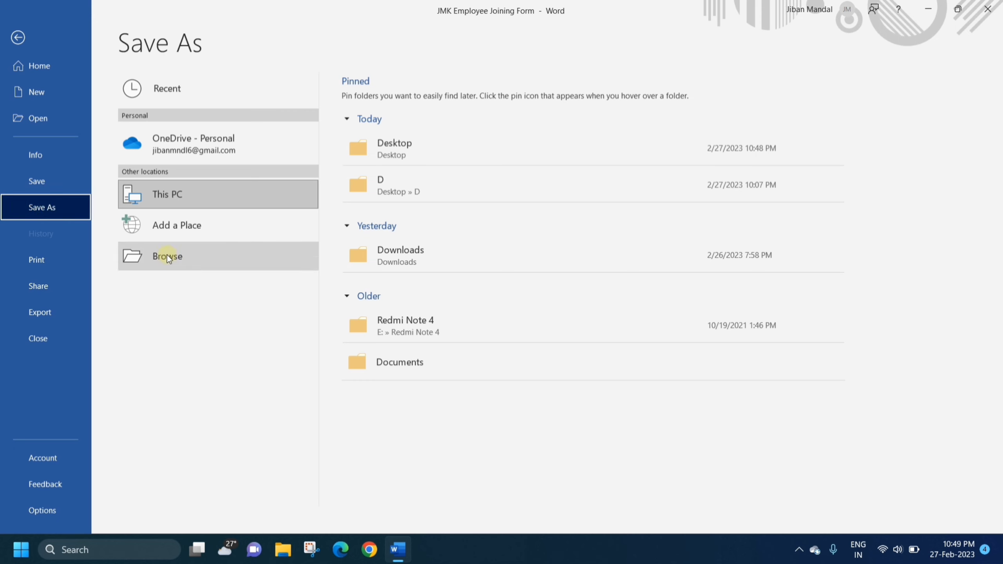
click(167, 255)
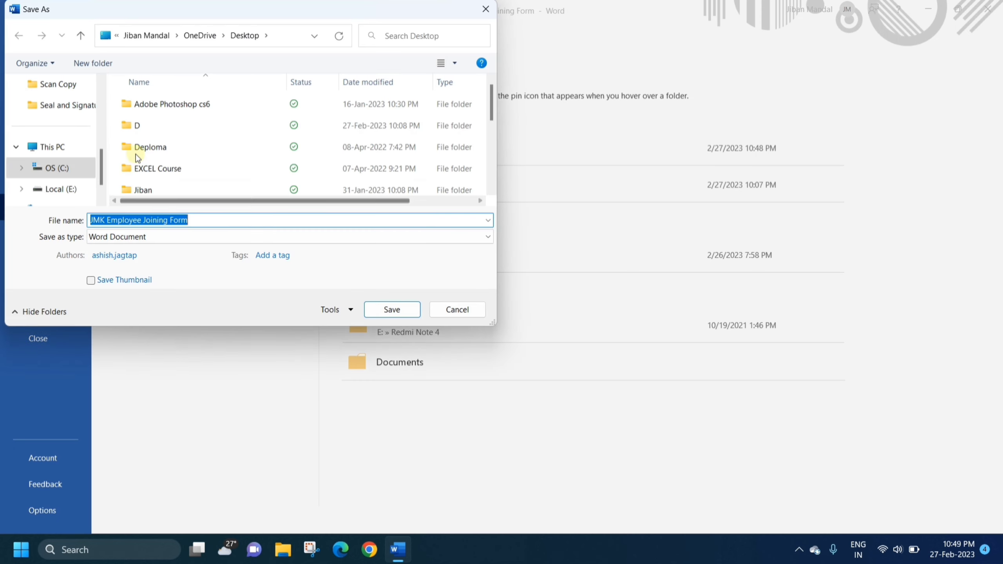
click(196, 219)
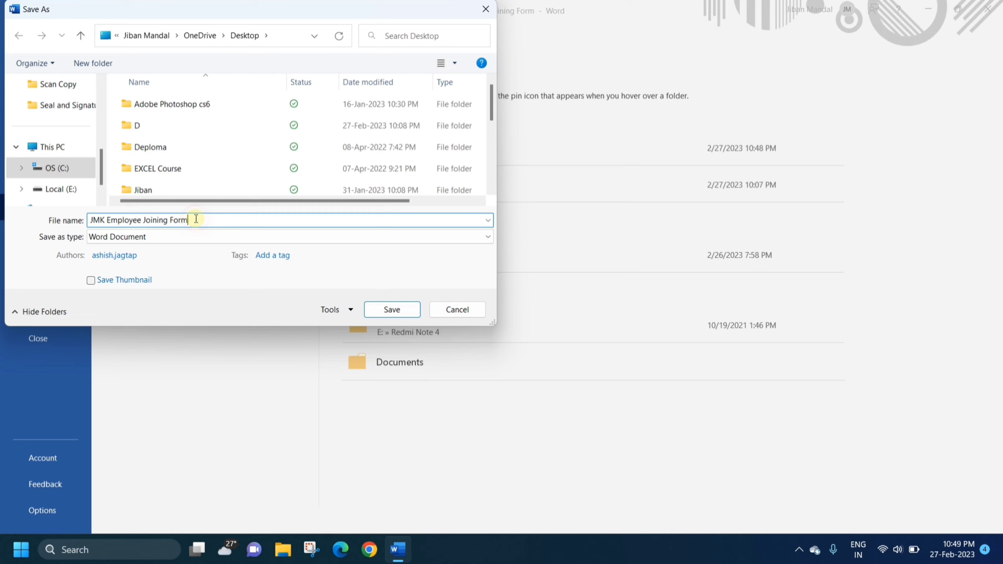
text( 1)
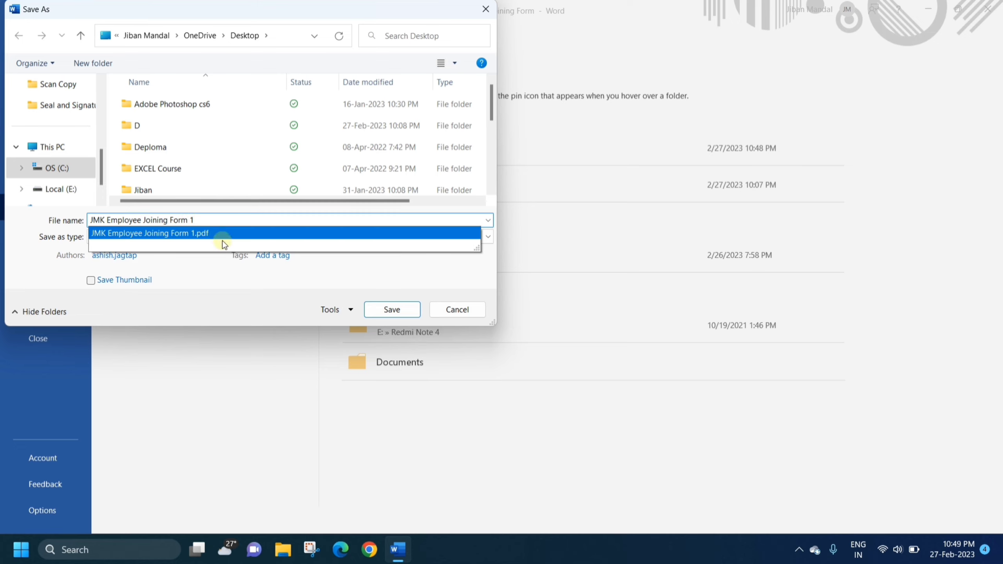
text(2)
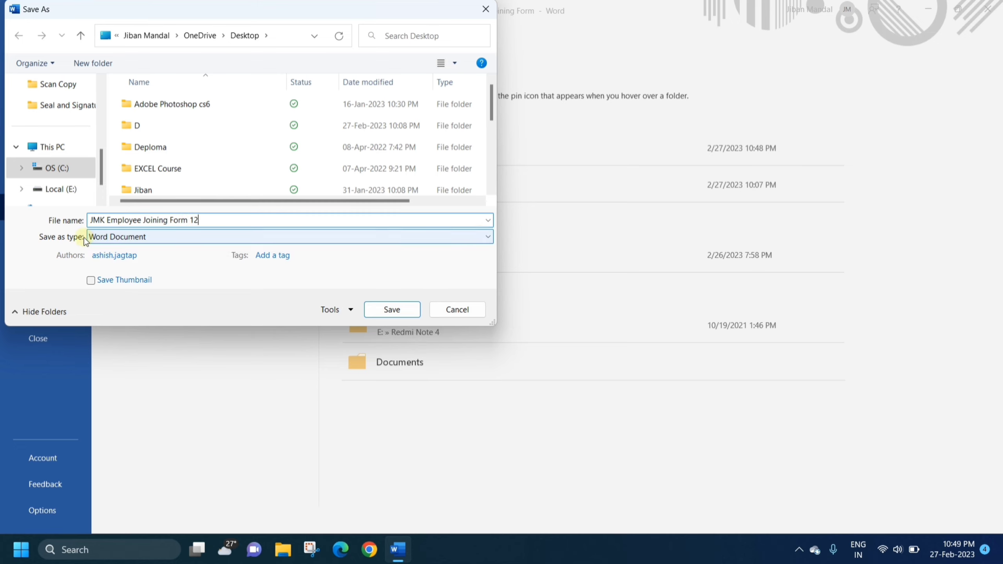
click(119, 236)
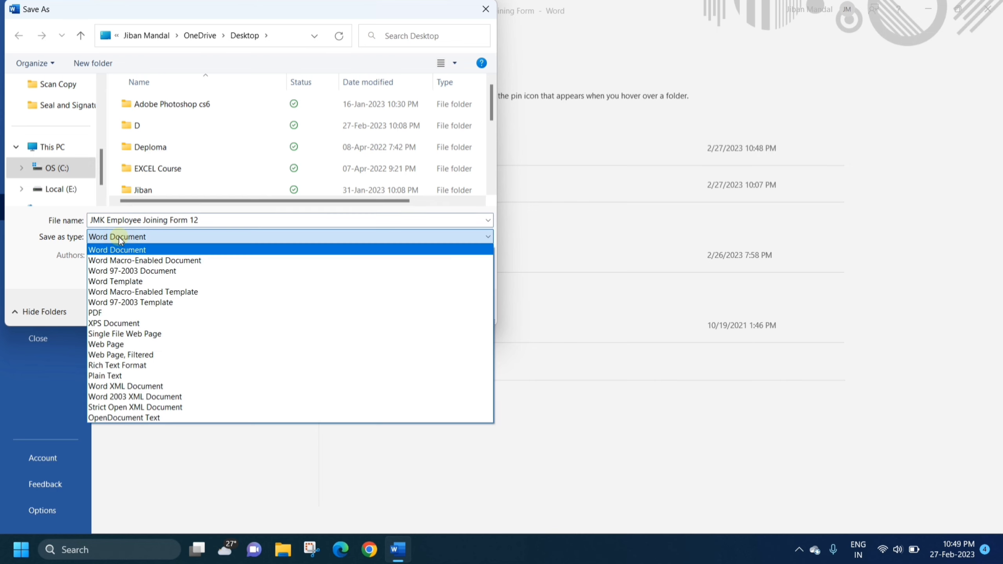
click(102, 312)
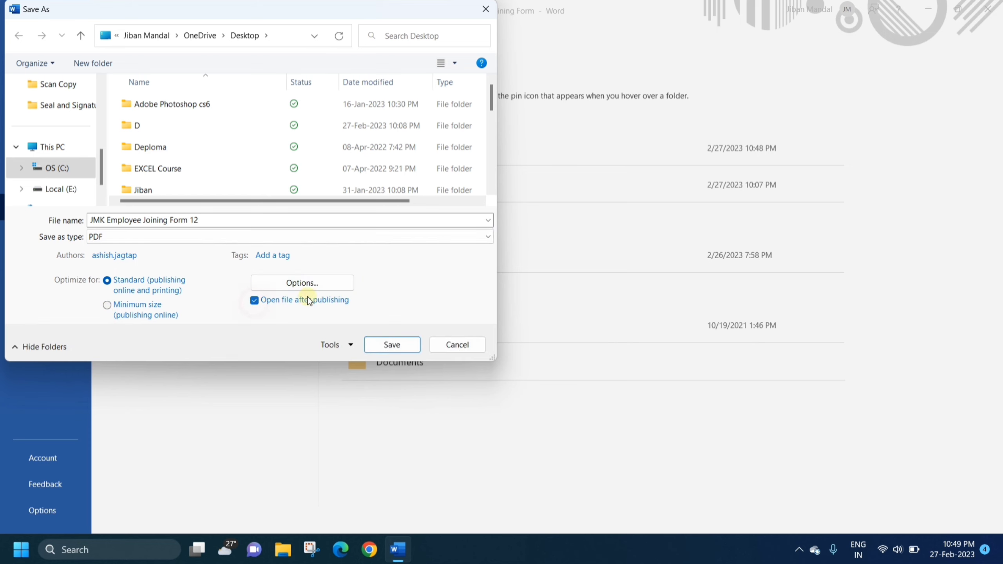
click(392, 345)
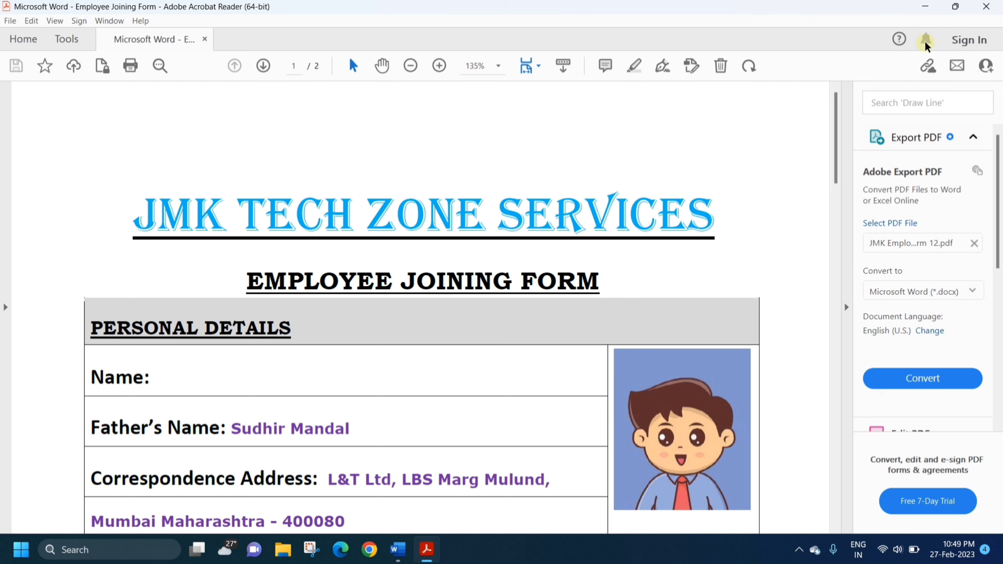
Close Acrobat Reader and Word without saving, then move the JMK Certificate icon.
click(987, 7)
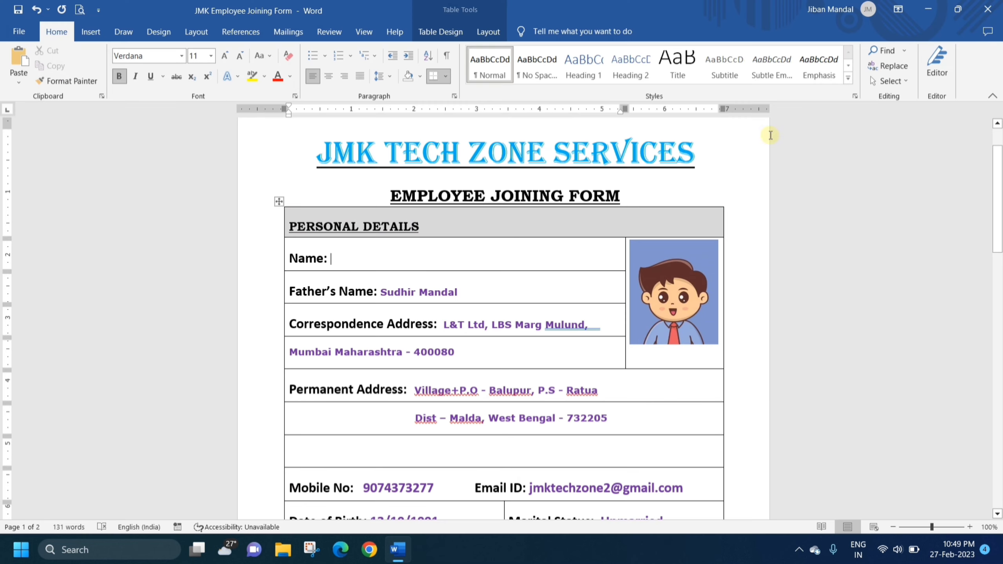
click(988, 8)
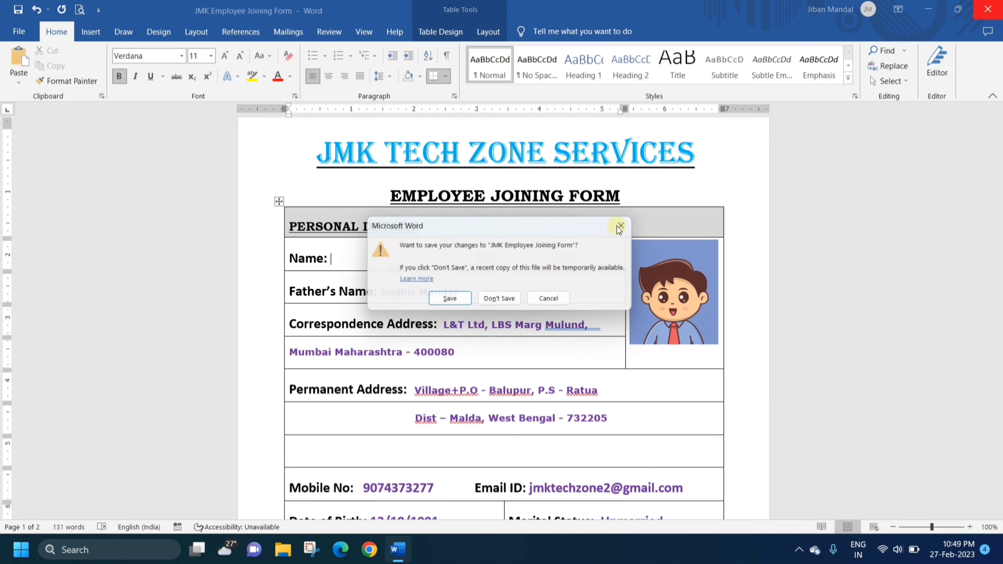
click(509, 299)
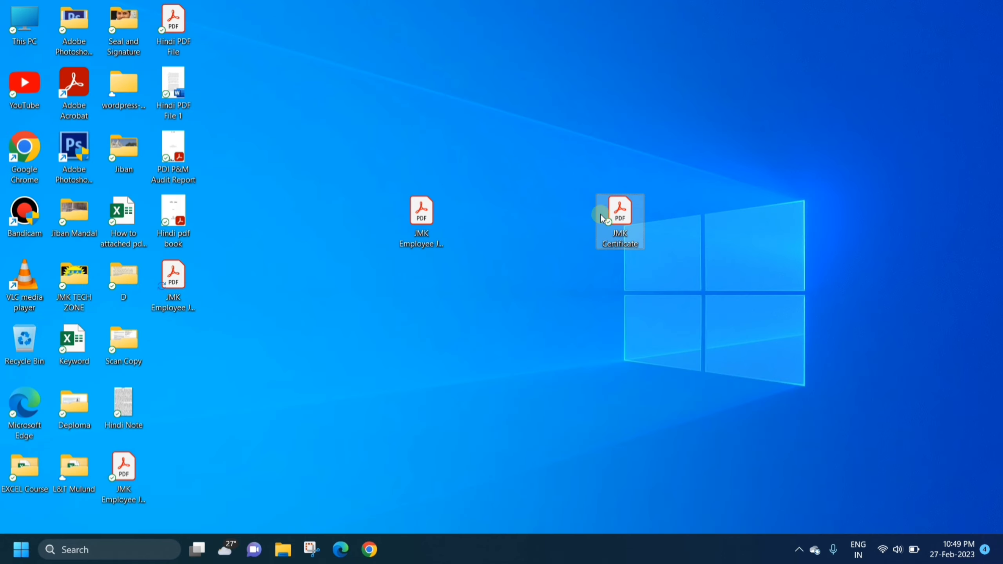
drag(600, 219, 600, 210)
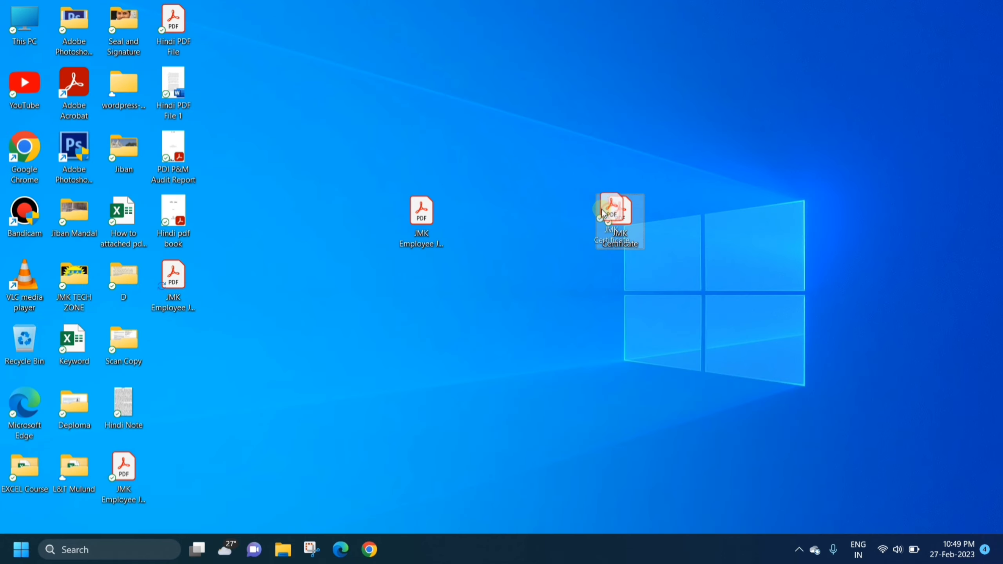
click(575, 220)
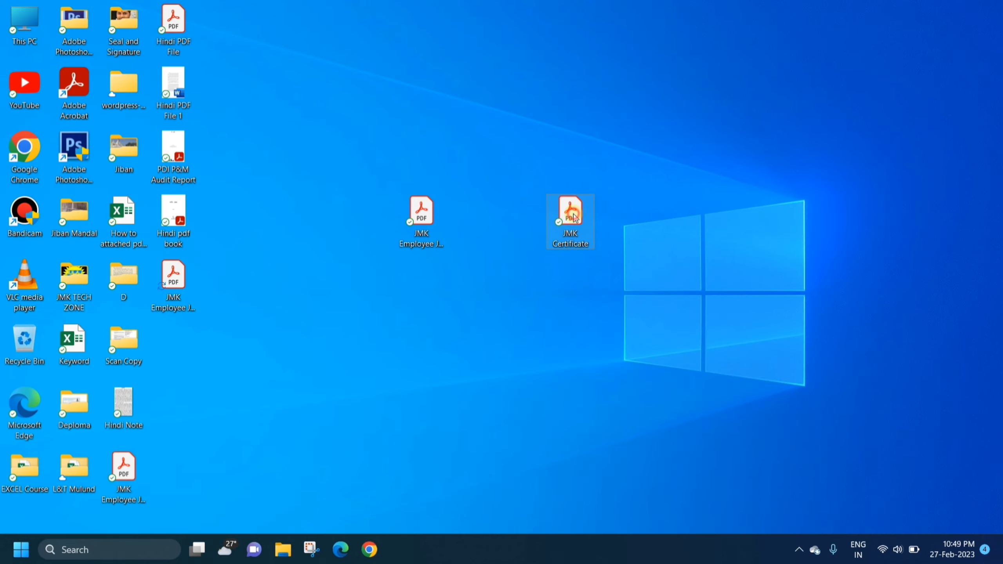
double_click(573, 218)
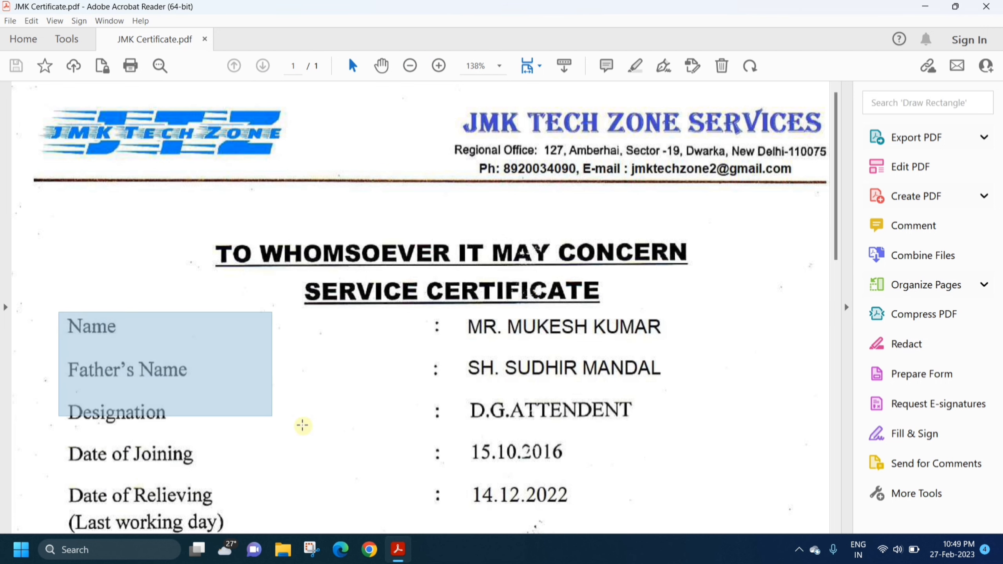
drag(59, 313, 385, 423)
drag(262, 291, 298, 289)
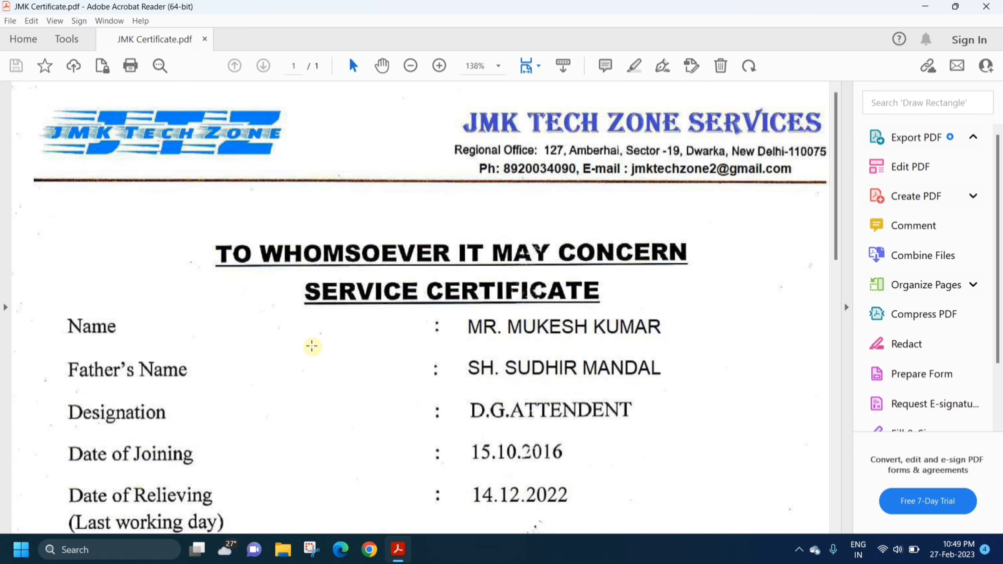
click(312, 346)
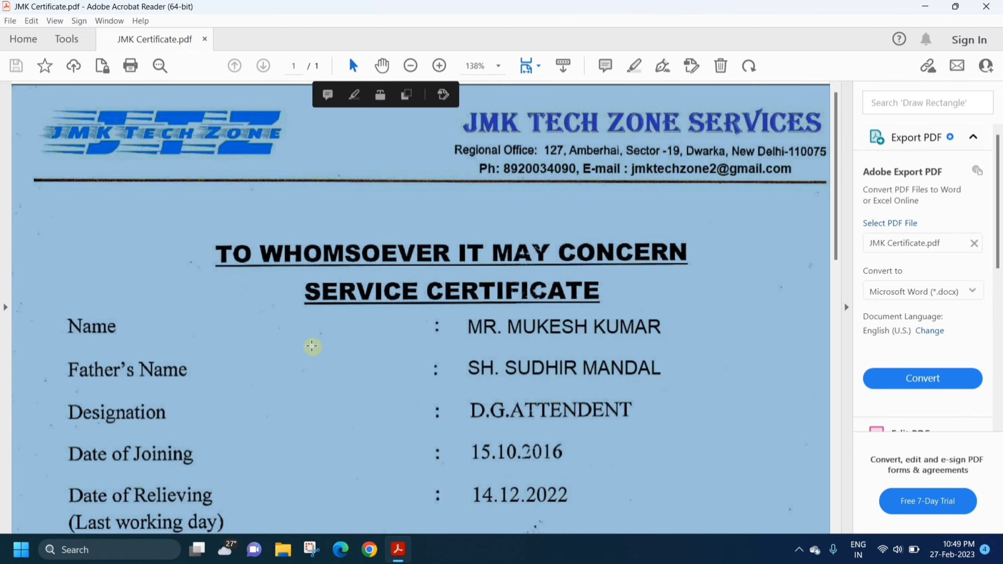
right_click(312, 346)
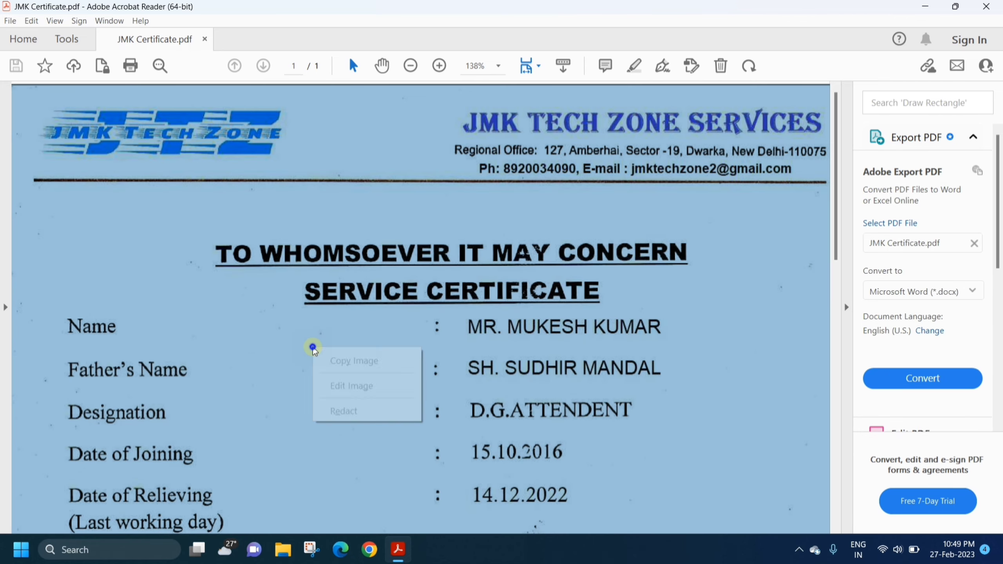
click(353, 362)
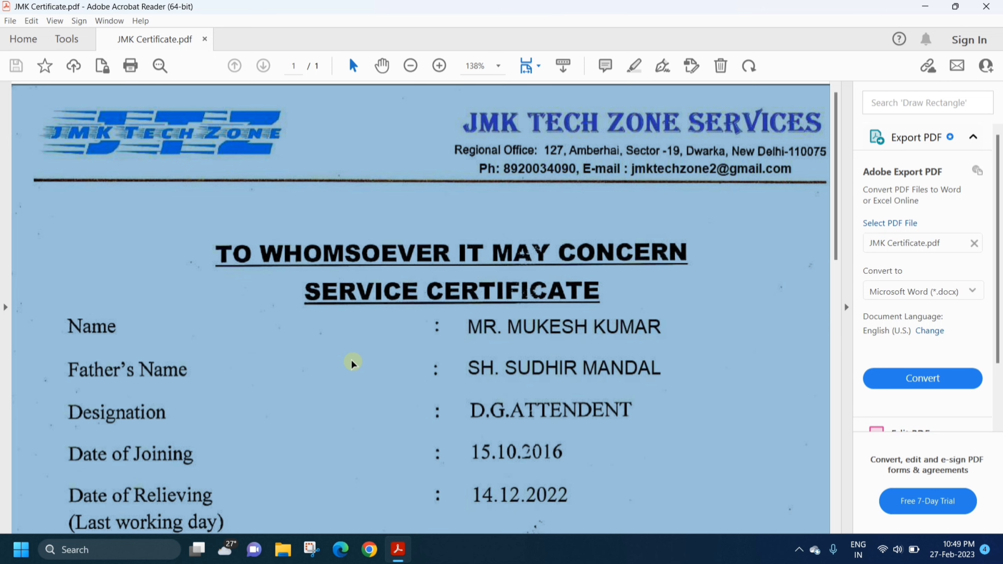
Start a blank Word document and paste the certificate image into it.
click(18, 548)
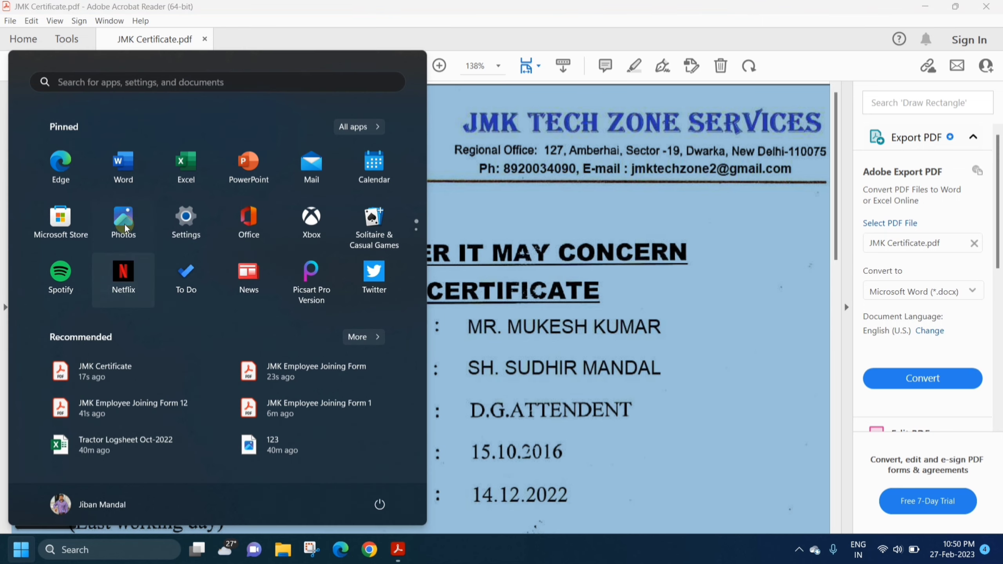
click(122, 168)
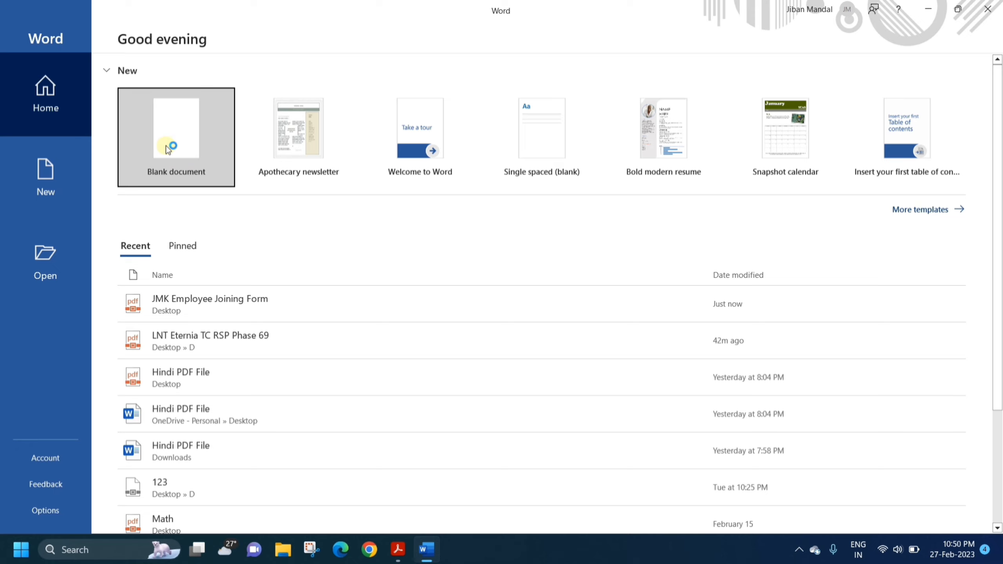
click(168, 148)
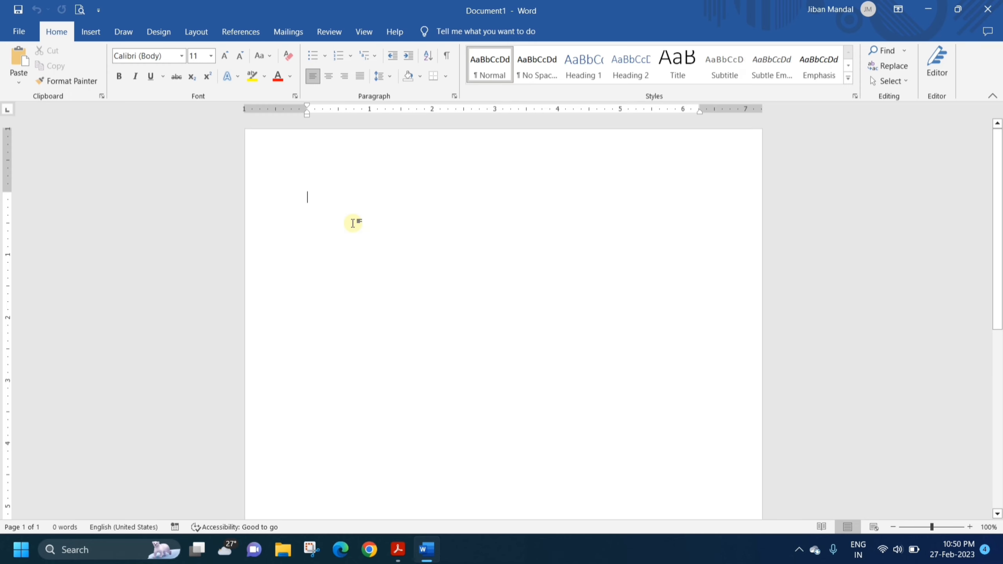
key(ctrl+v)
Set the certificate image's text wrapping to In Front of Text.
scroll(409, 269, down, 3)
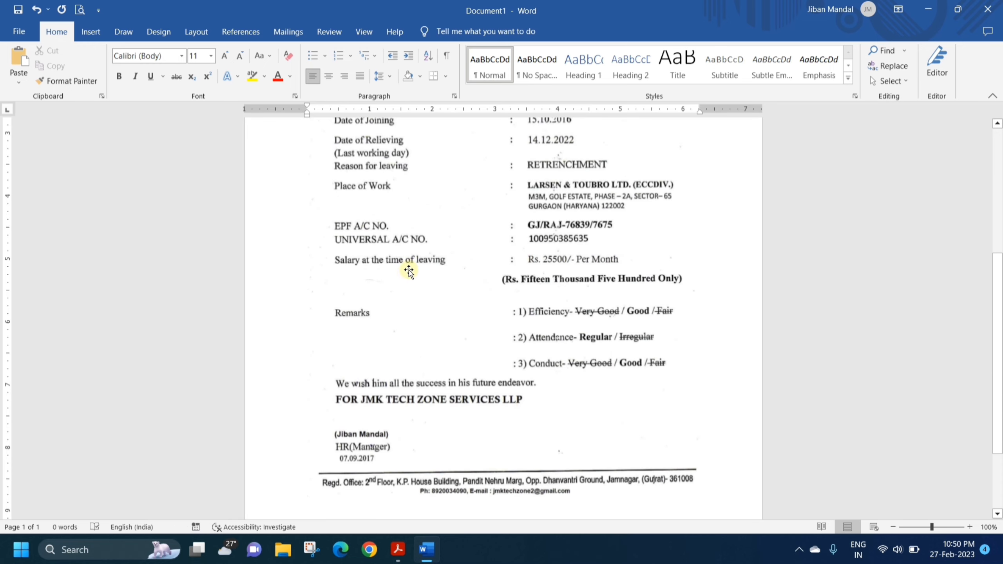
scroll(403, 272, up, 6)
scroll(406, 278, up, 2)
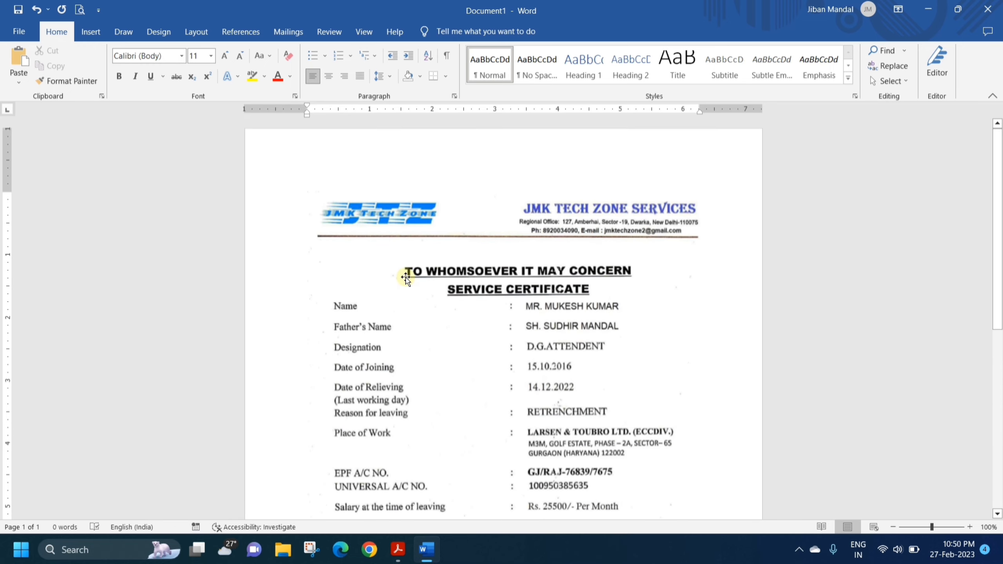
click(485, 234)
click(454, 227)
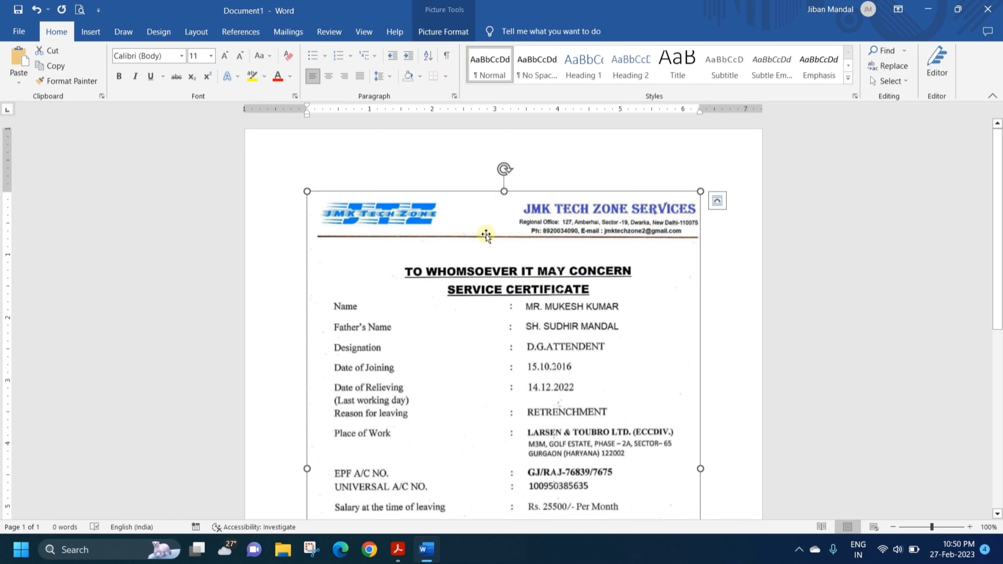
click(443, 32)
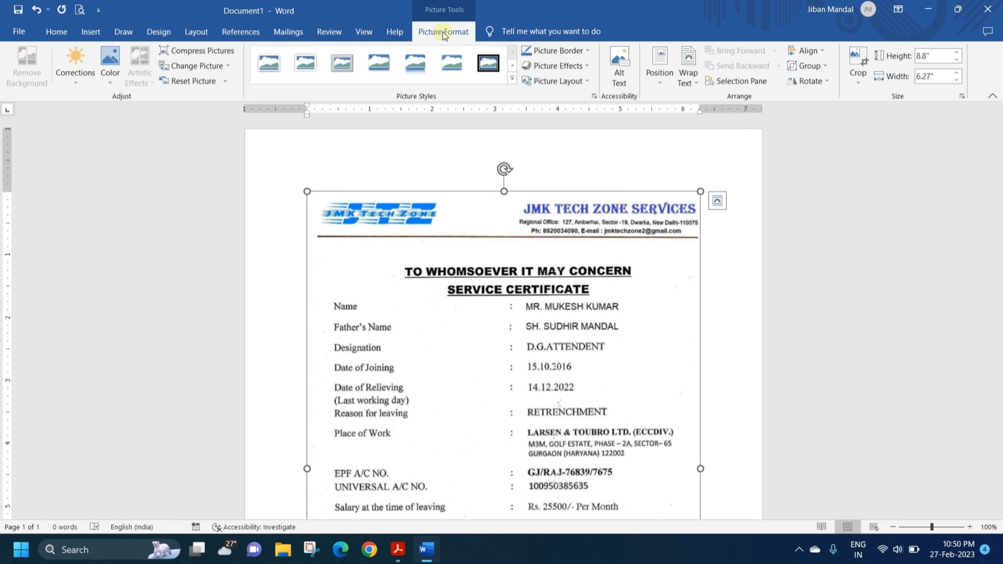
click(693, 83)
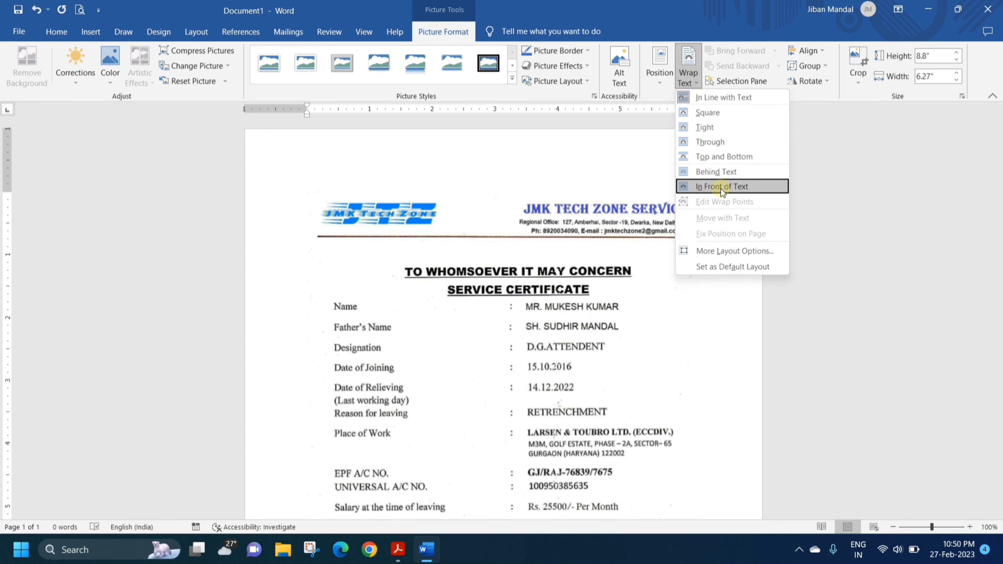
click(723, 191)
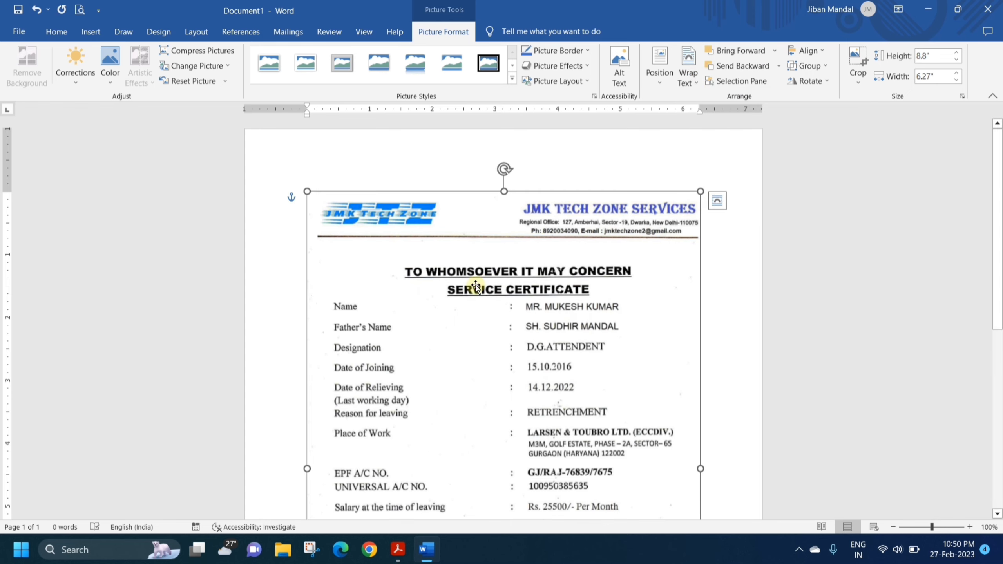
Move the image to the page's top-left corner and enlarge it toward full page.
drag(476, 287, 413, 220)
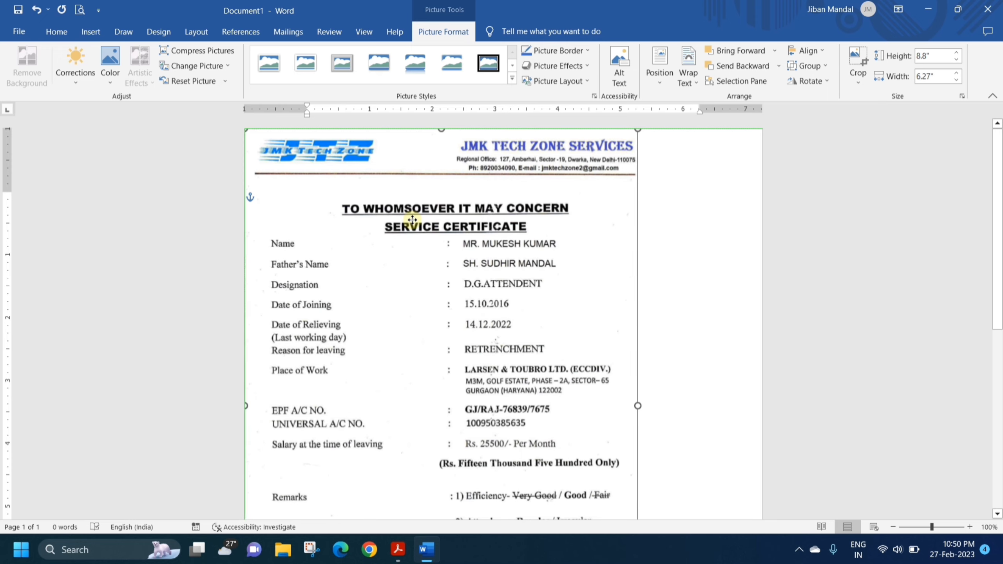
scroll(513, 300, down, 2)
scroll(612, 383, down, 4)
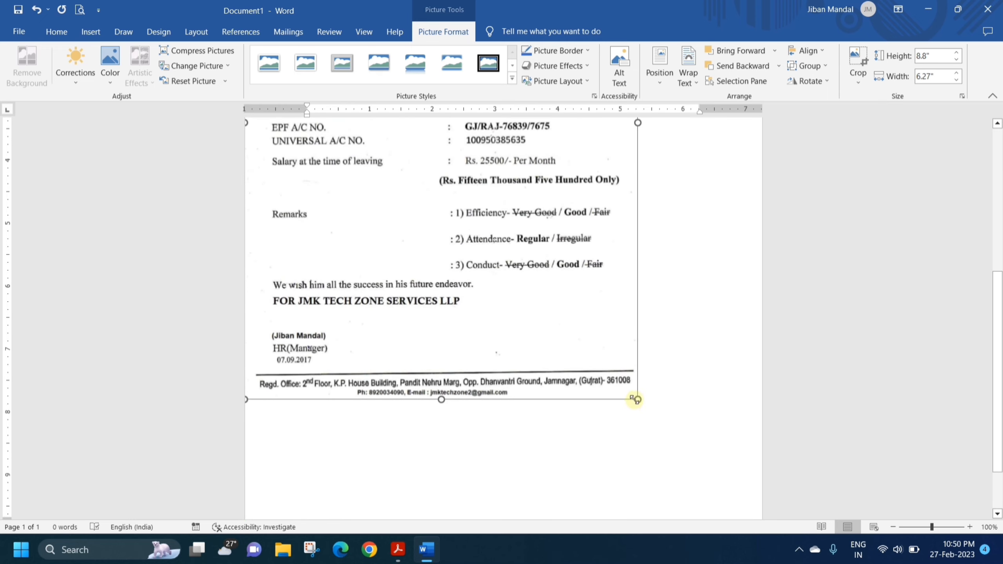
drag(636, 400, 725, 498)
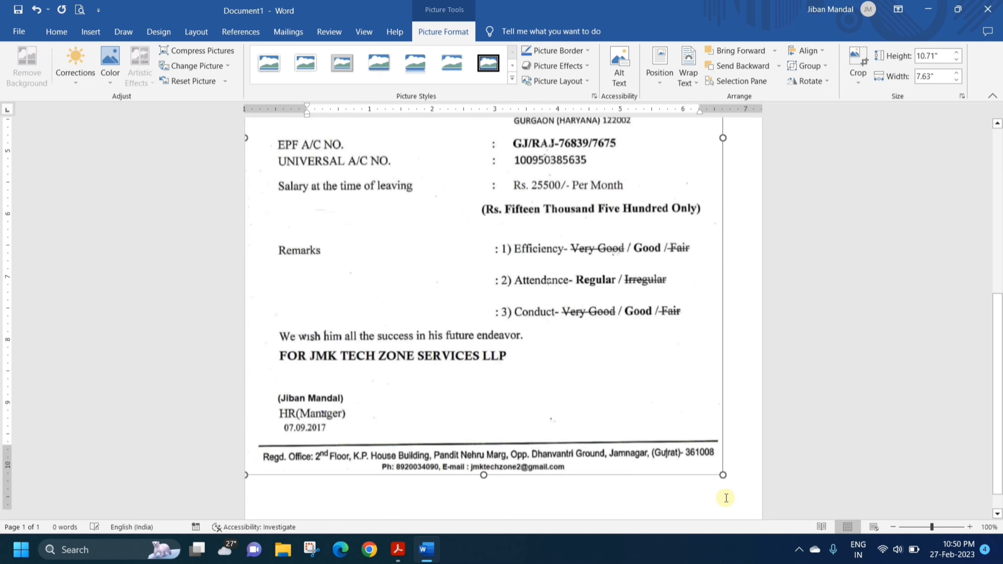
drag(722, 448, 759, 479)
Scroll the page to check the 8.26 × 11.6 inch certificate image covers it.
scroll(642, 298, up, 4)
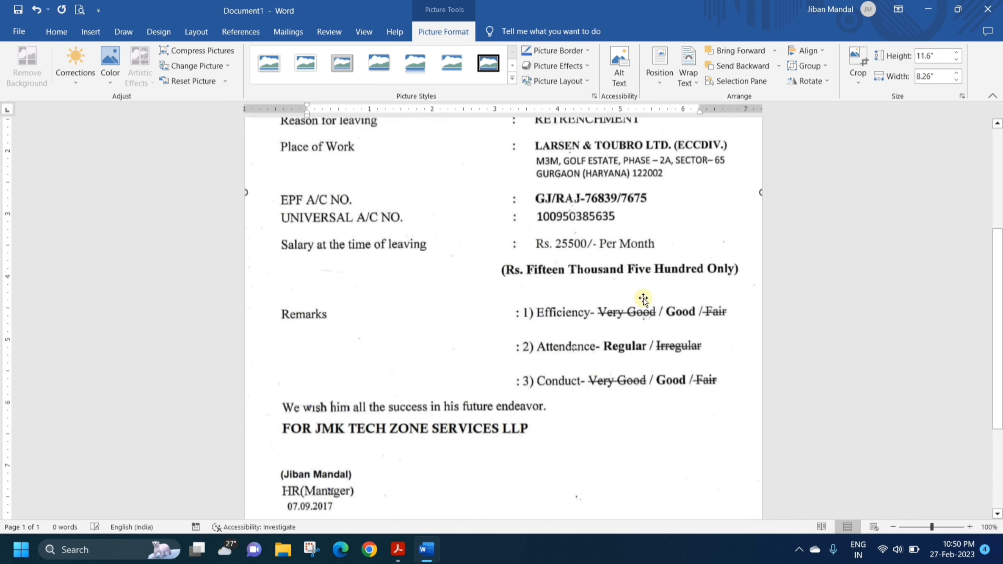
scroll(596, 265, up, 4)
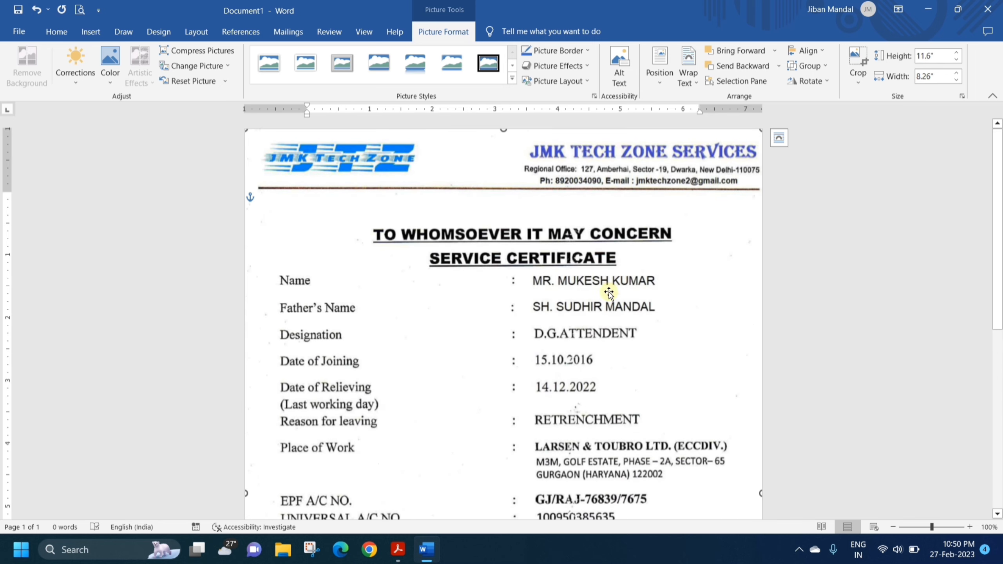
scroll(610, 316, down, 1)
scroll(615, 343, down, 2)
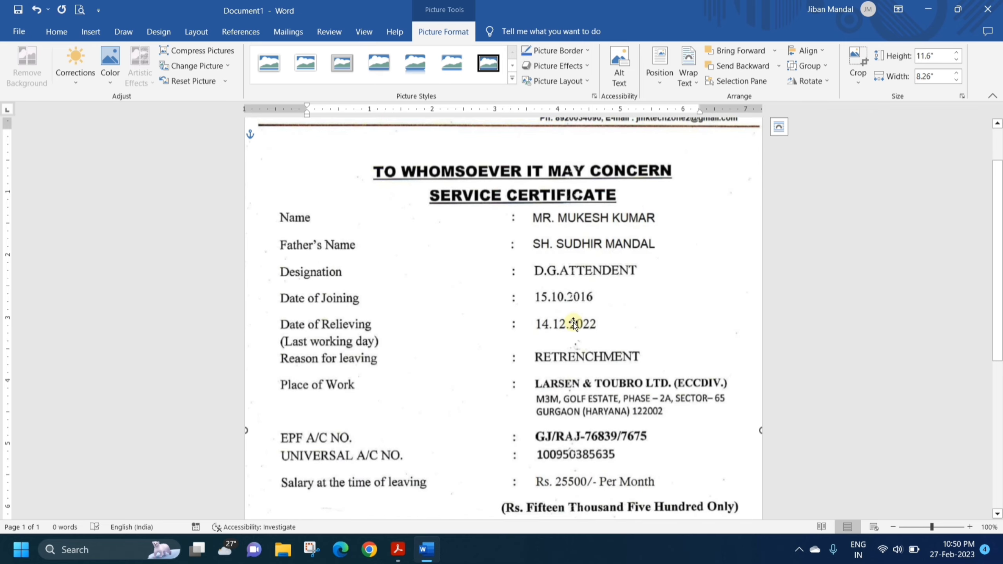
Draw a text box over the 14.12.2022 relieving date and type 27.02.2023 in it.
click(95, 36)
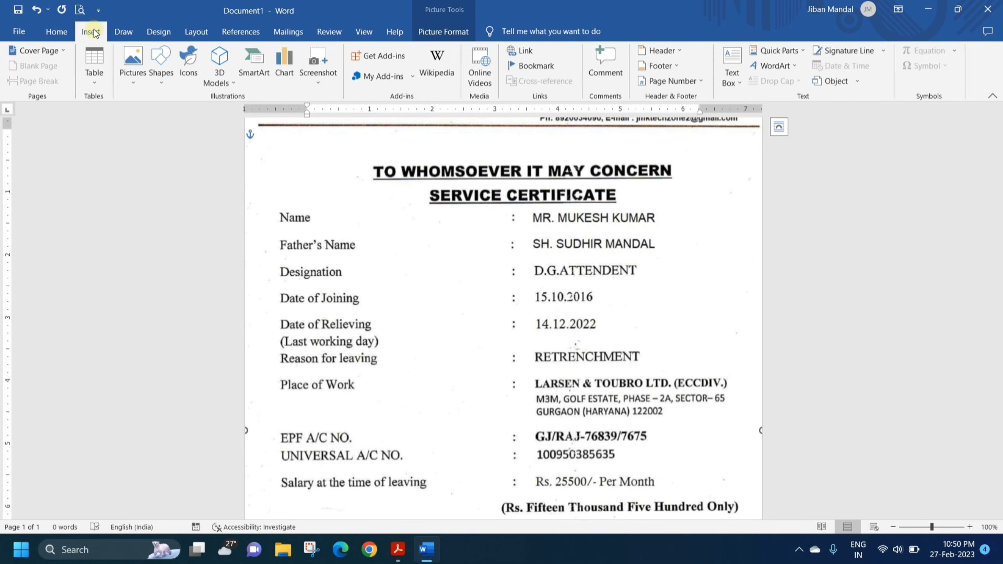
click(163, 81)
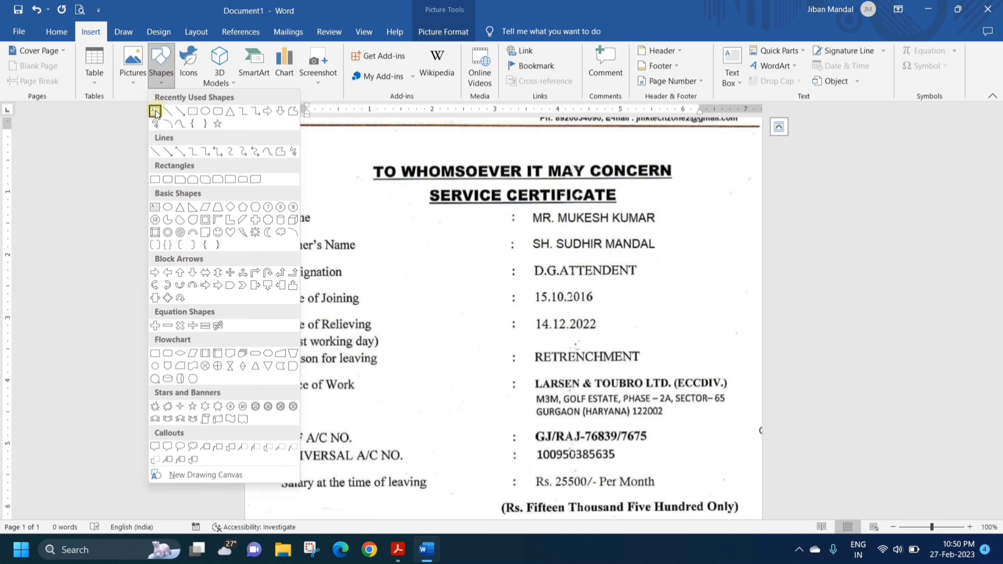
click(155, 112)
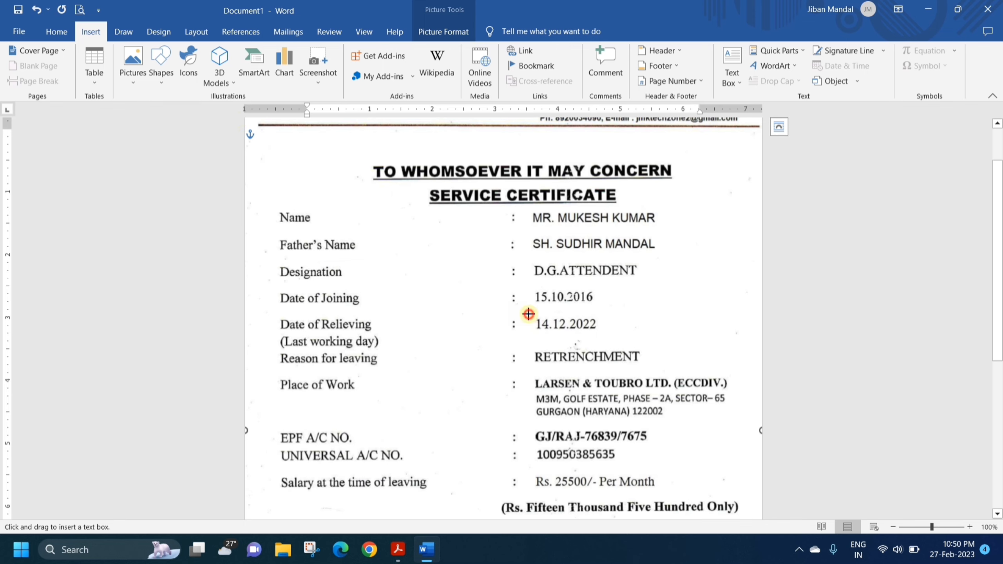
drag(529, 315, 605, 332)
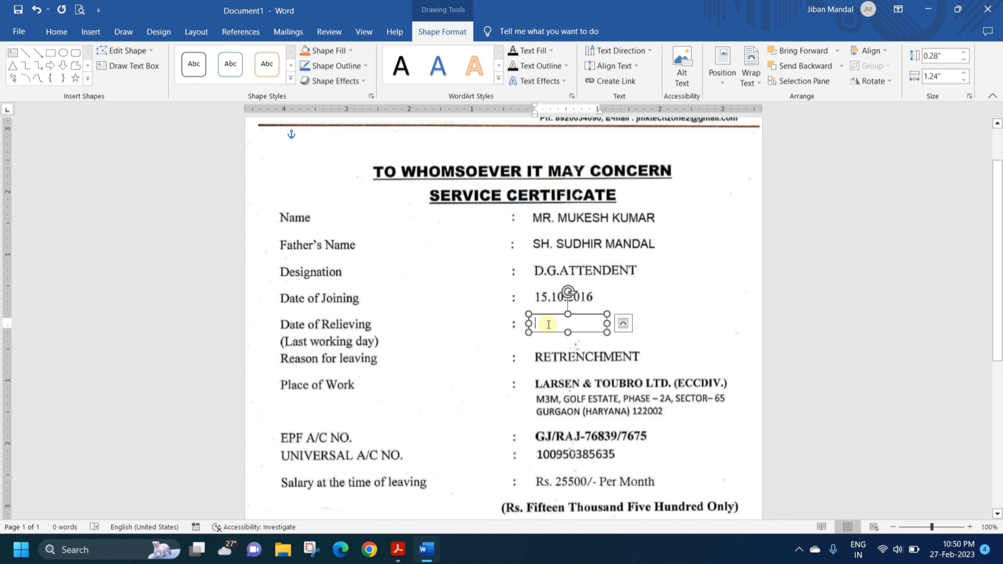
text(27.02.2023)
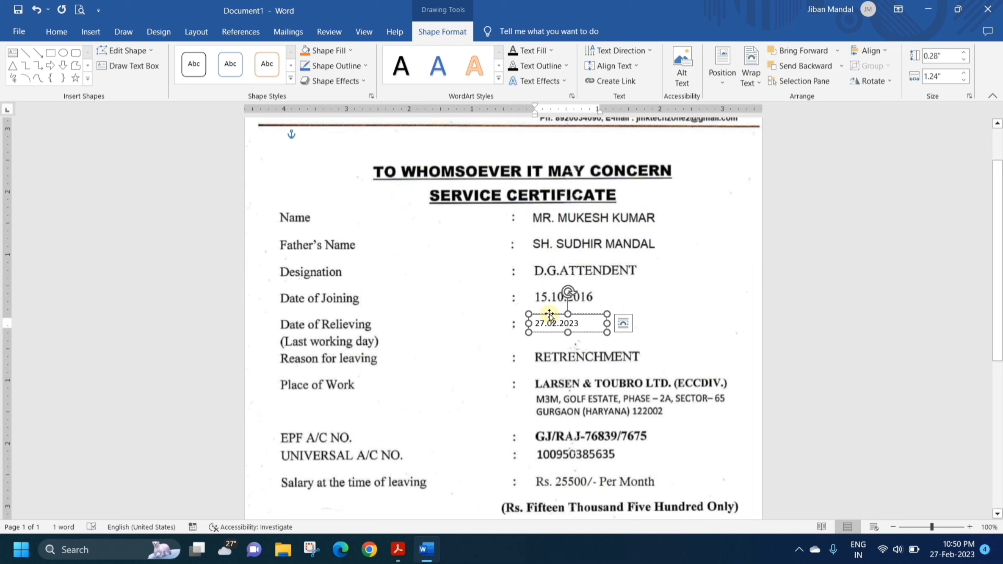
click(550, 316)
Format the date text as Arial, 14 pt, bold.
click(65, 34)
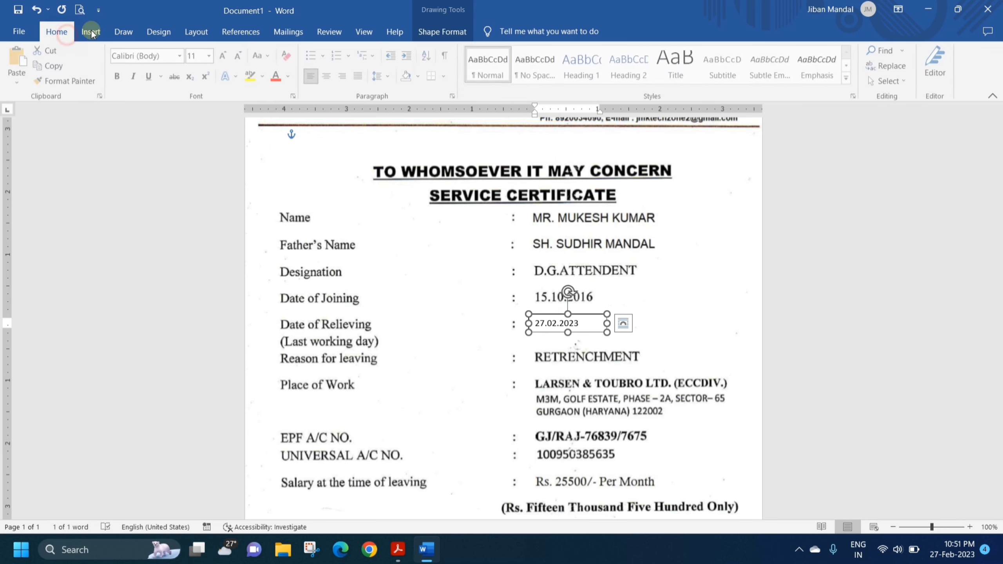
click(179, 56)
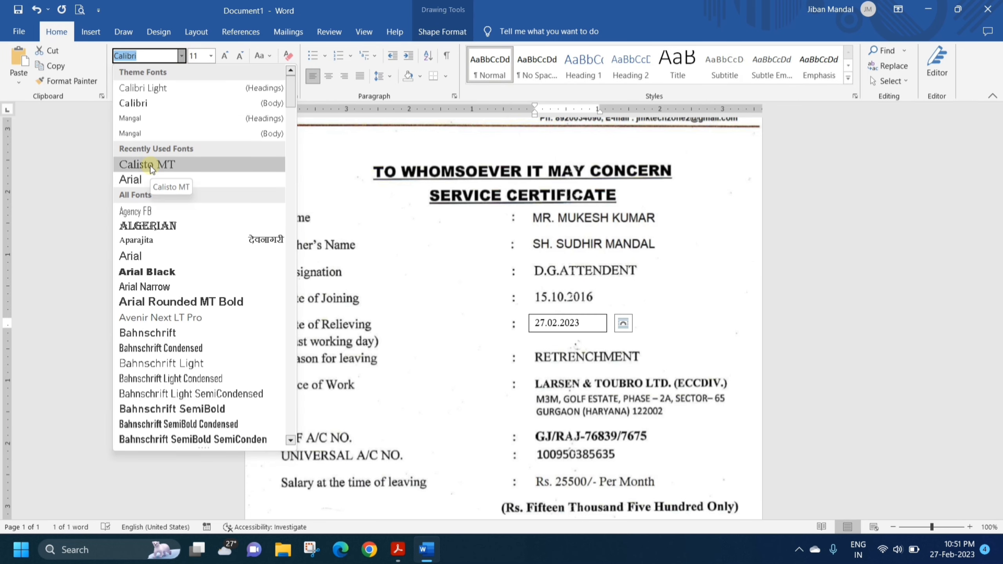
click(130, 180)
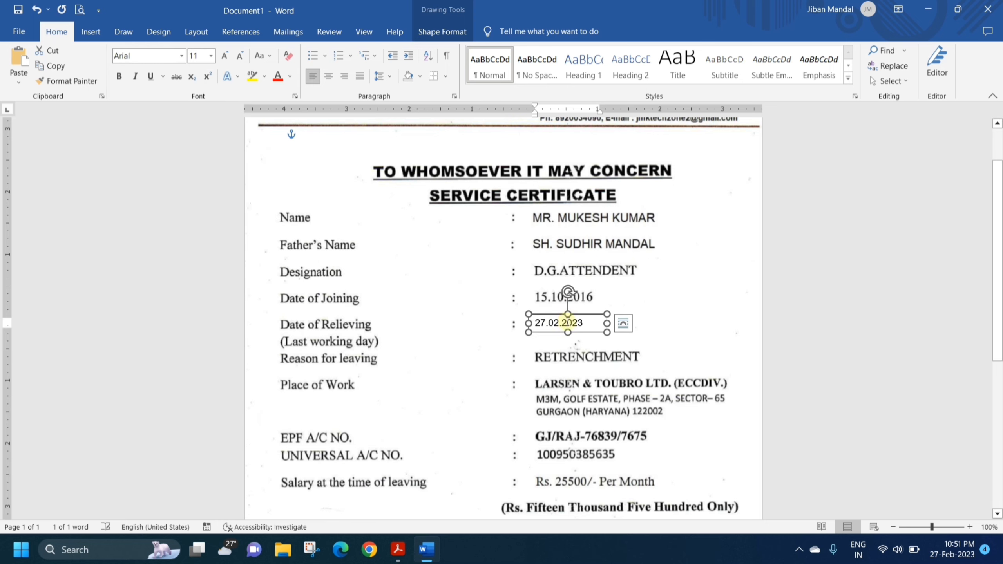
click(225, 58)
click(225, 57)
click(237, 61)
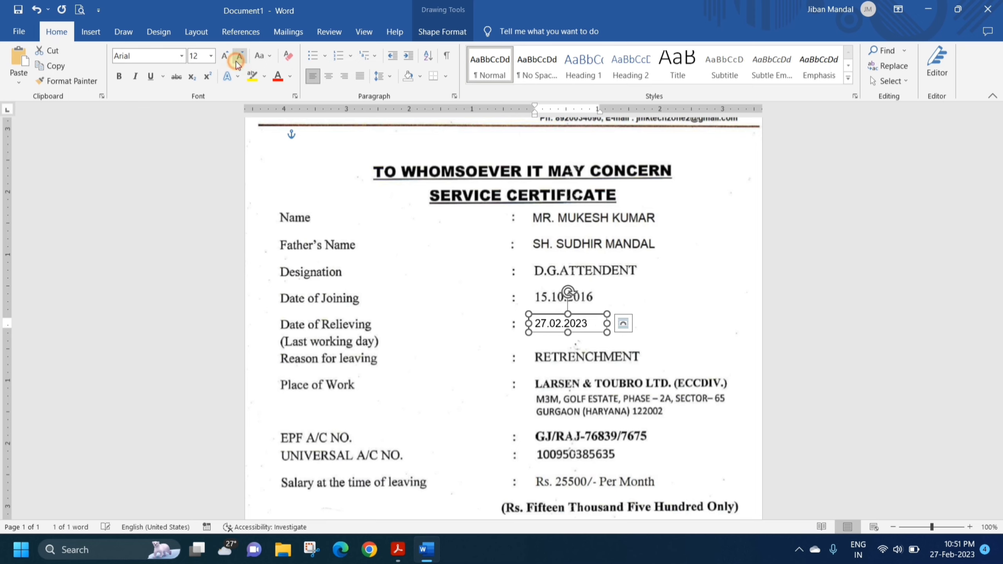
click(224, 58)
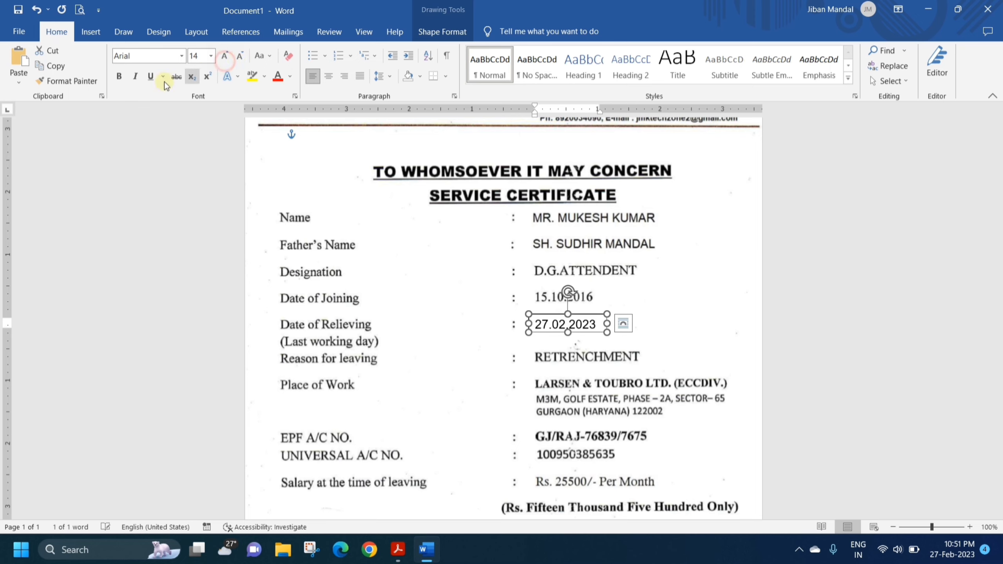
click(118, 76)
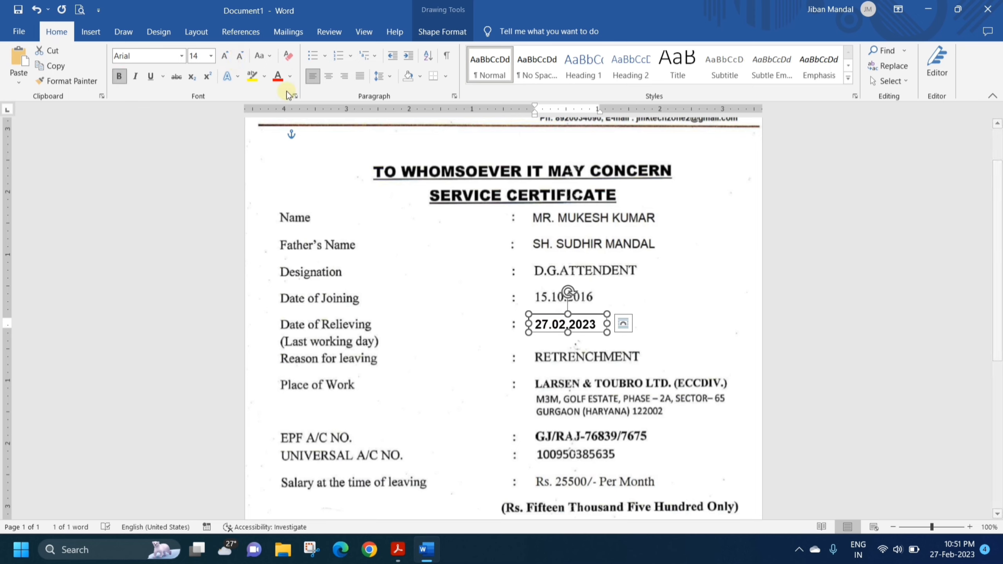
Colour the date grey and change its font to Calisto MT.
click(291, 78)
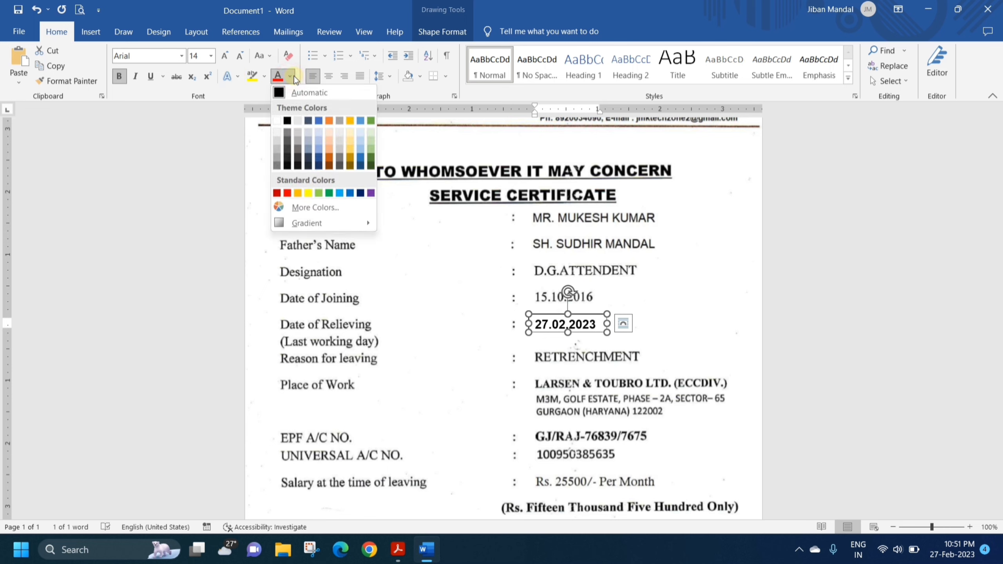
click(298, 152)
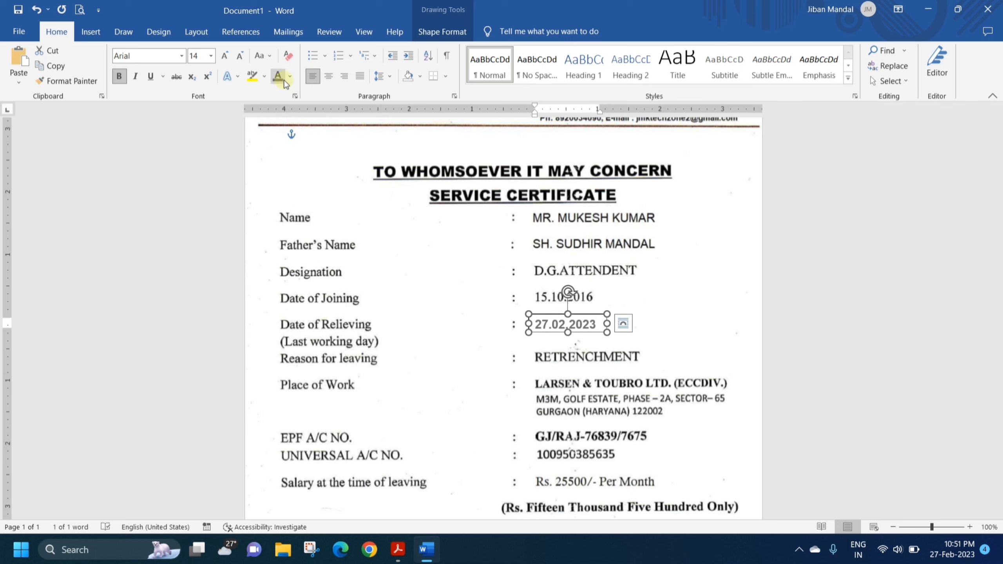
click(290, 77)
click(299, 160)
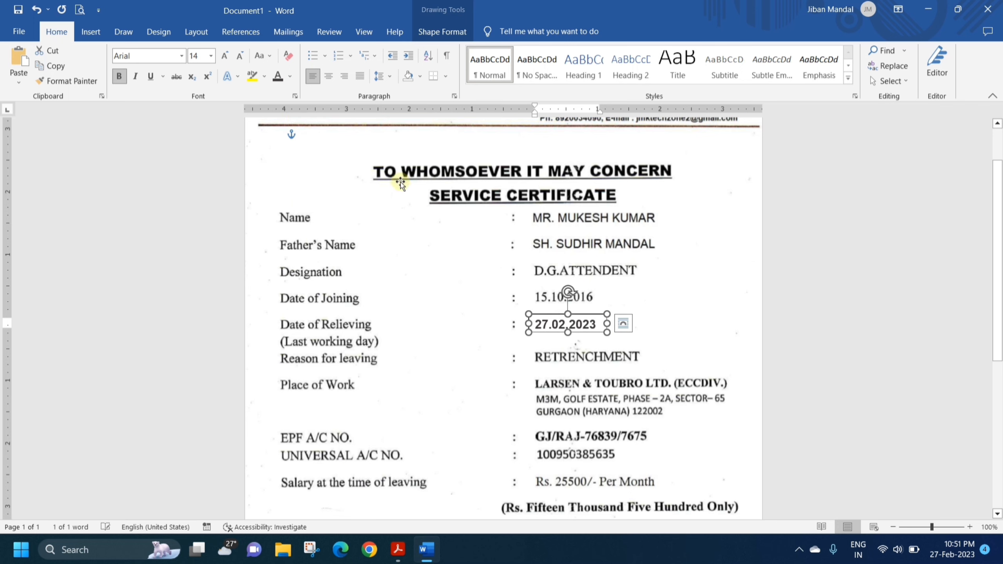
click(182, 56)
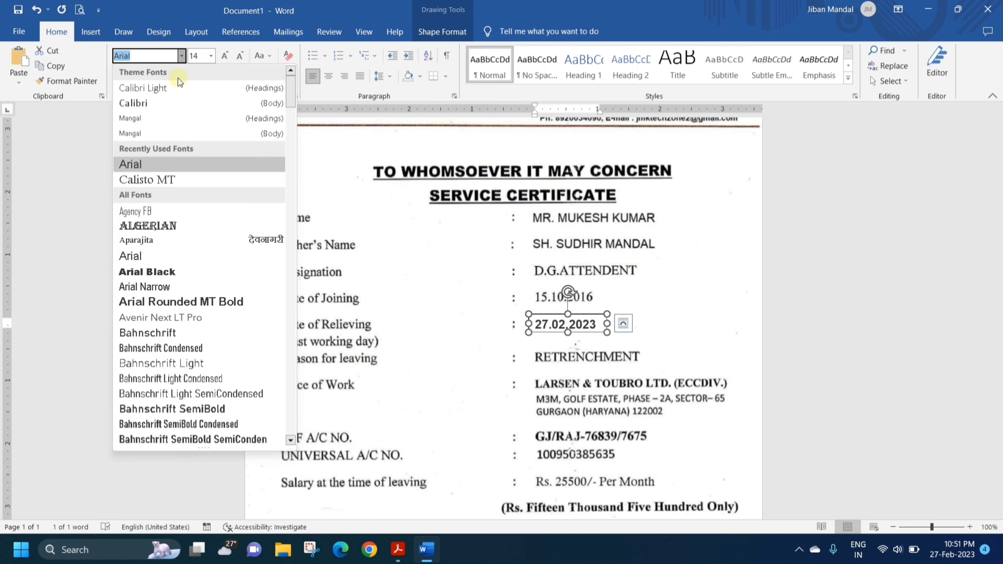
click(166, 180)
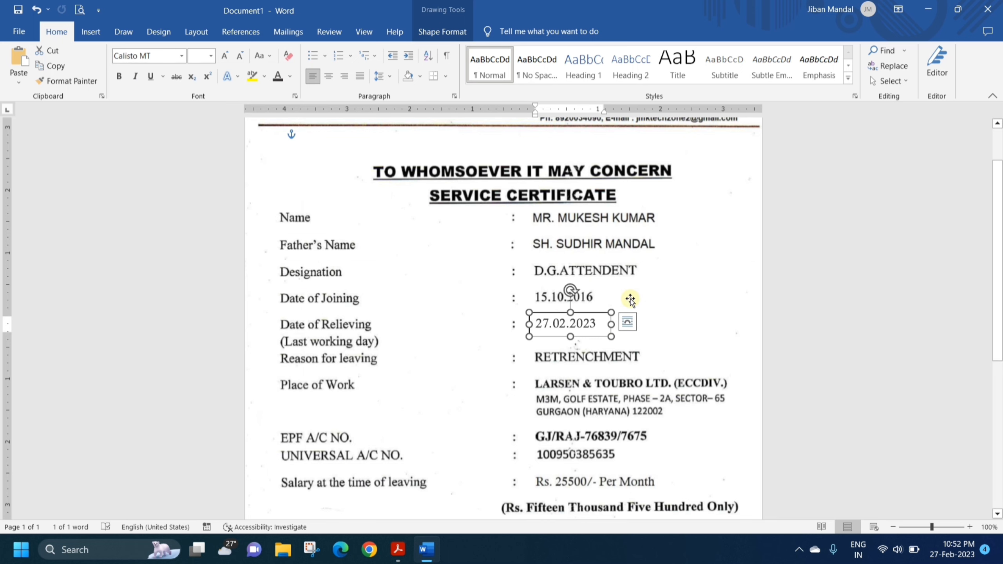
click(651, 302)
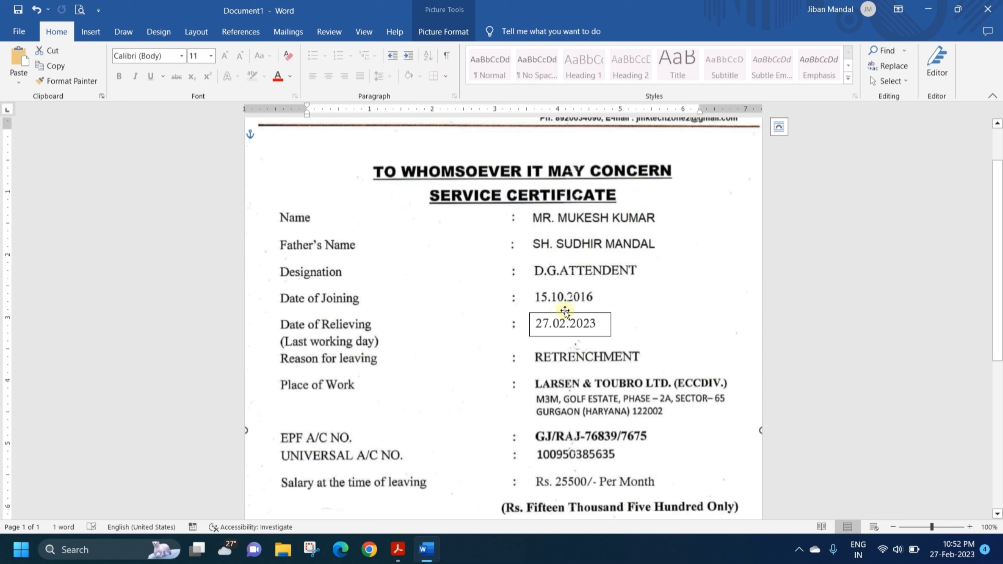
Set the 27.02.2023 text box outline to No Outline and check the result.
click(585, 314)
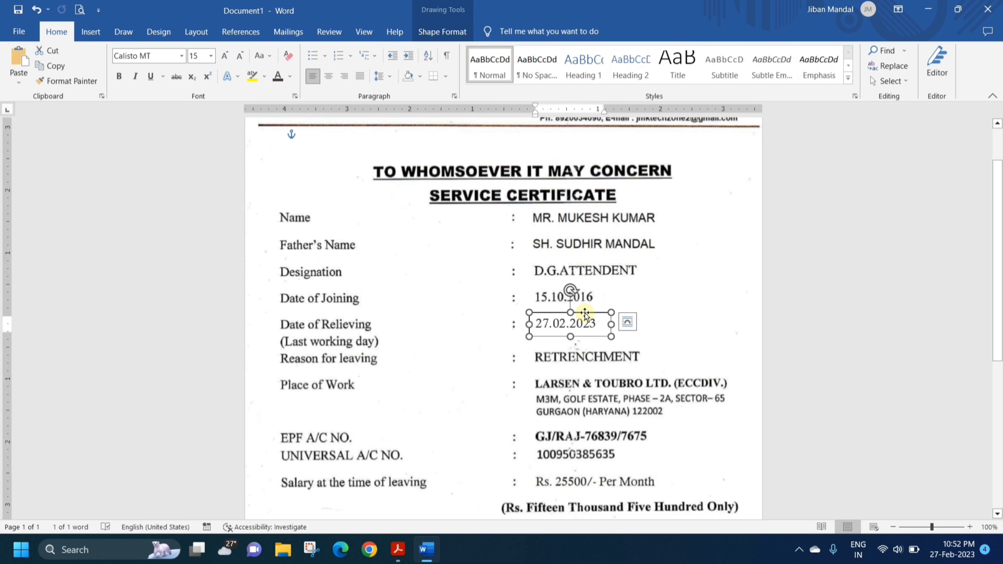
right_click(585, 314)
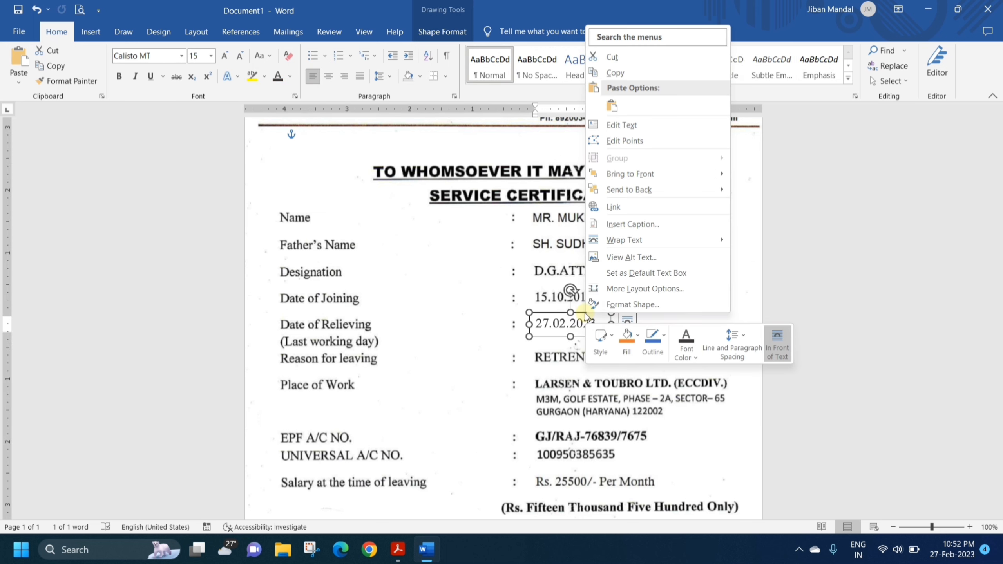
click(665, 336)
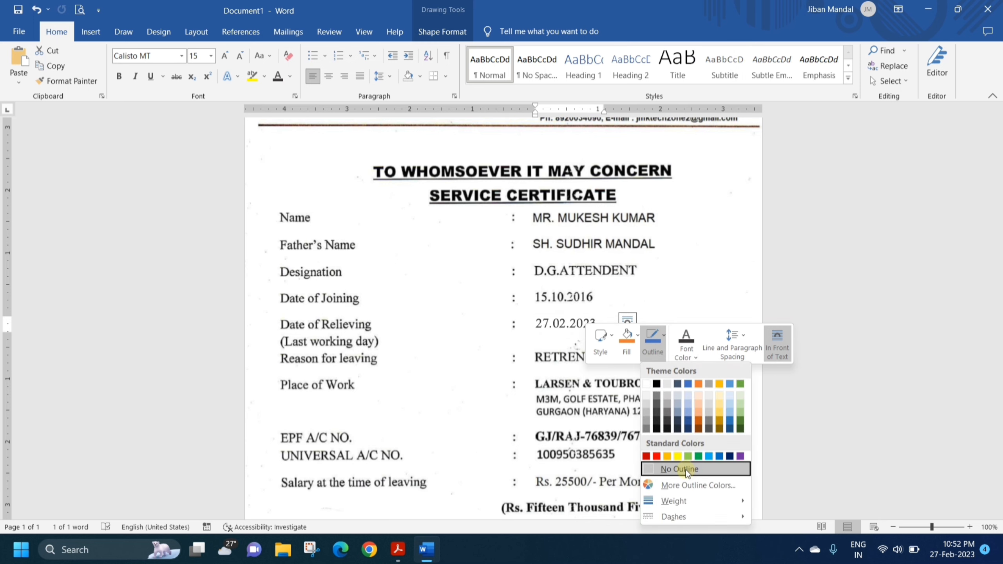
click(687, 470)
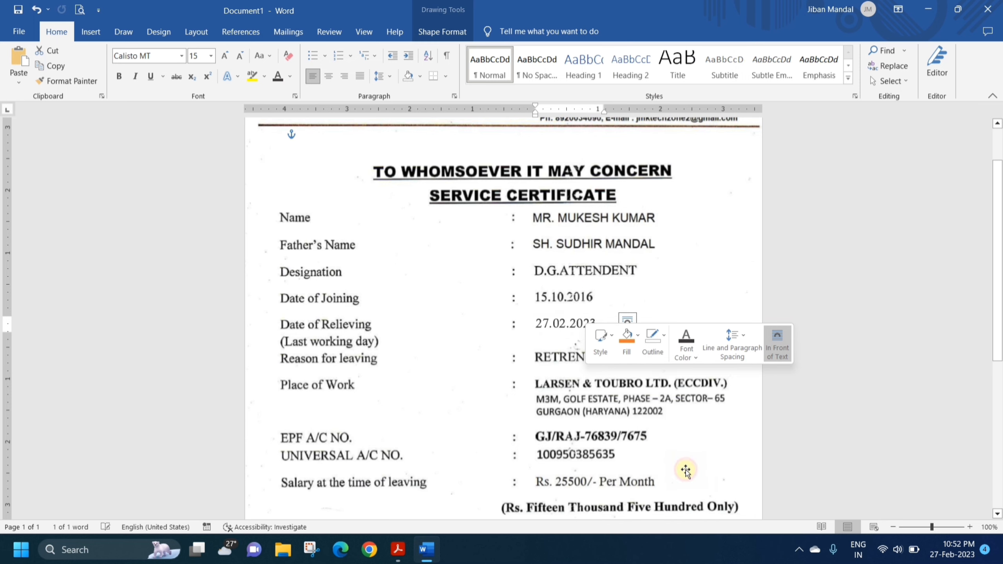
click(701, 286)
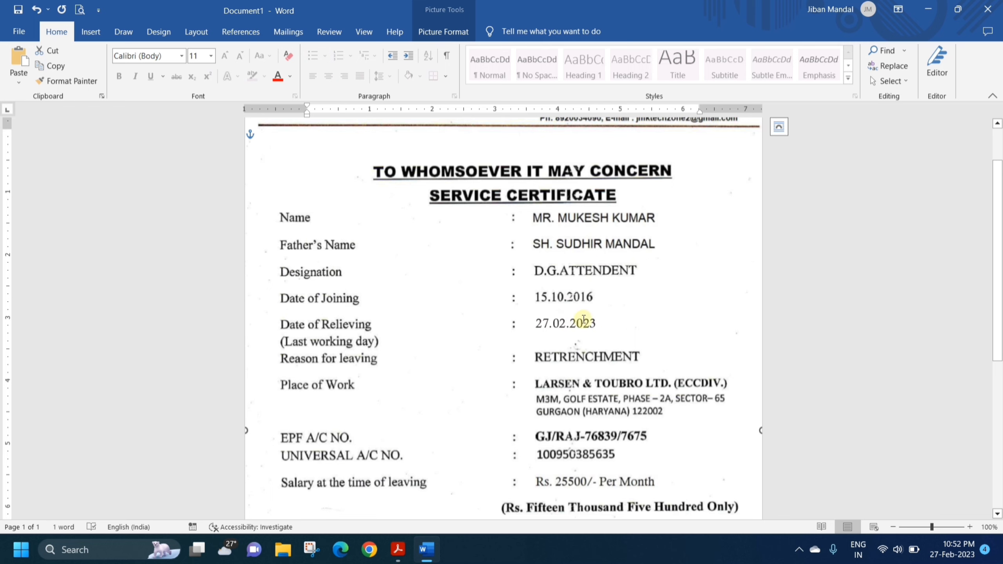
scroll(608, 316, down, 3)
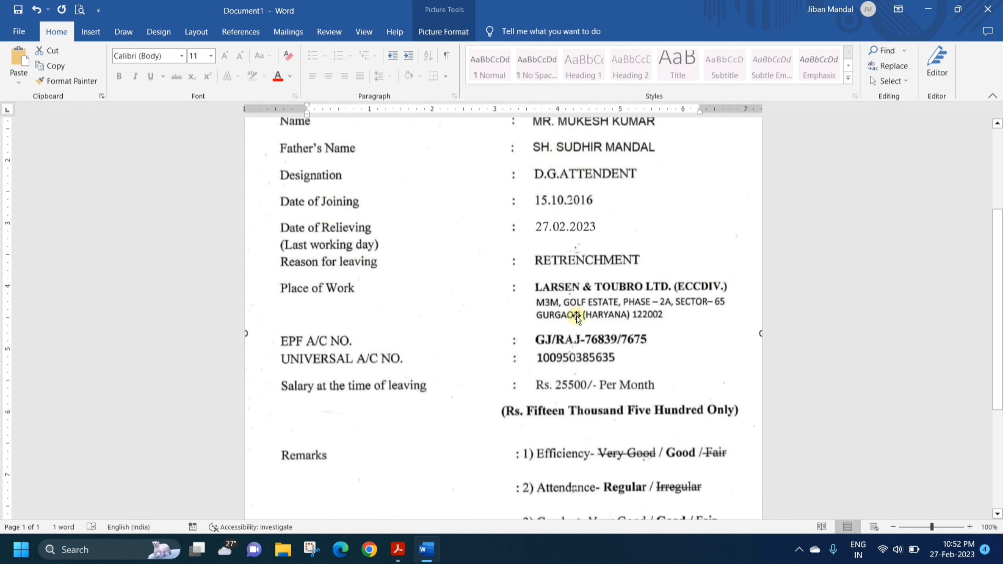
scroll(597, 233, up, 3)
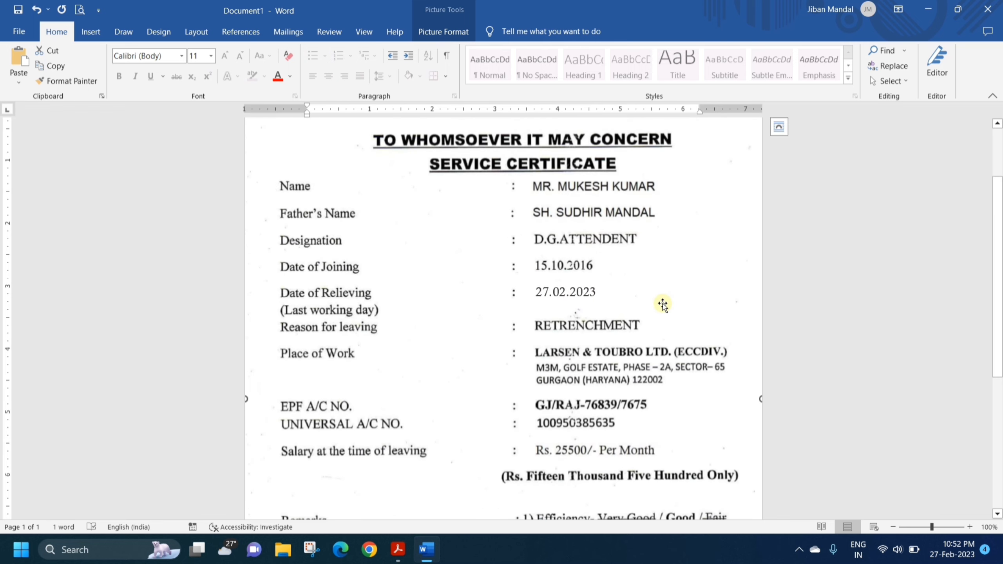
Save the edited certificate, replacing the name Doc1, as PDF file 'jmk tech zone'.
click(18, 32)
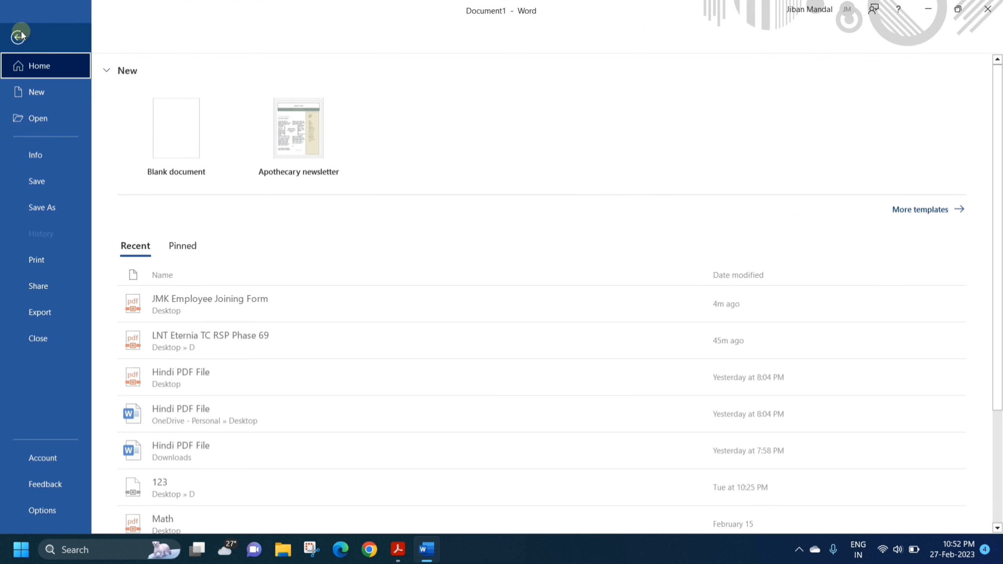
click(56, 207)
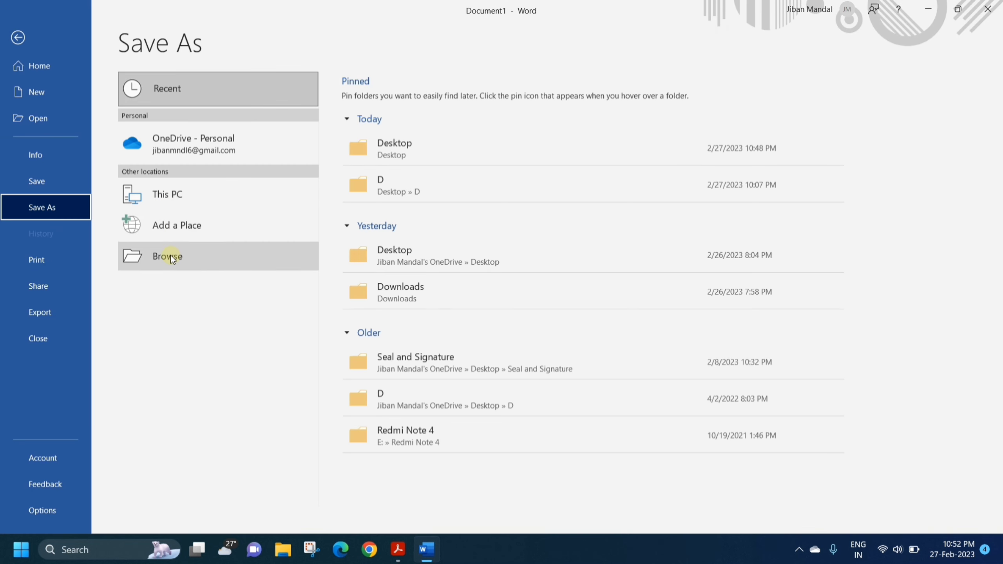
click(171, 256)
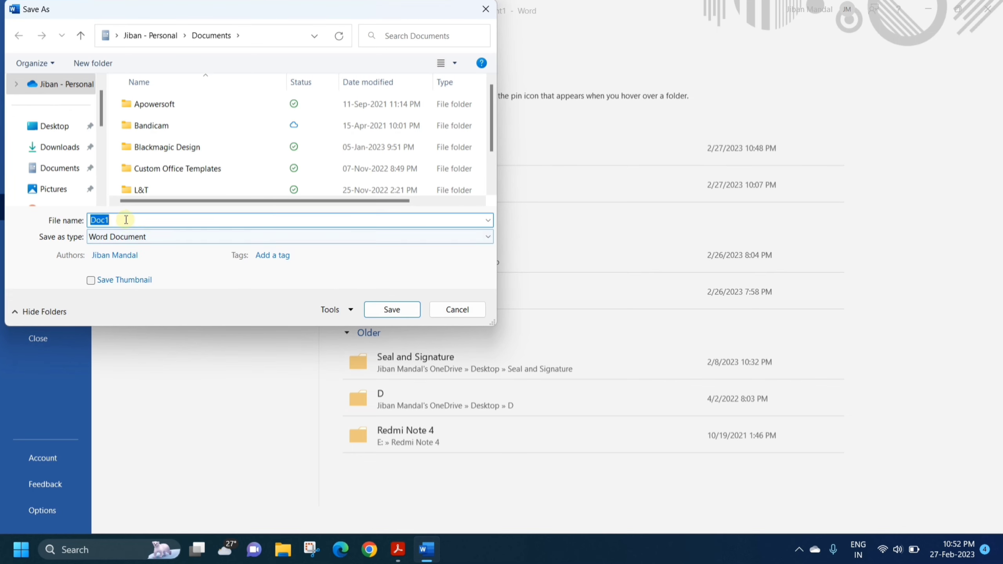
click(118, 220)
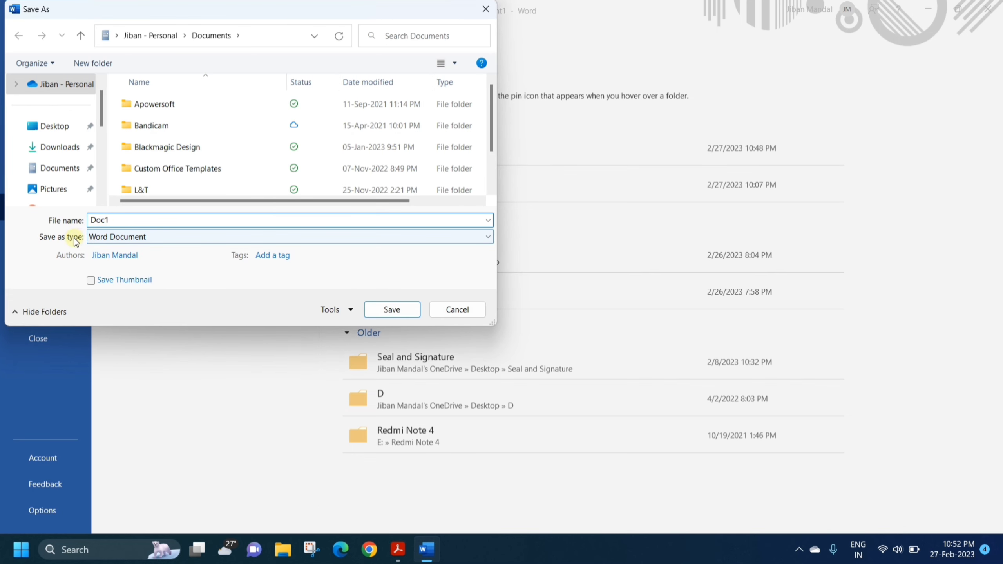
drag(125, 220, 53, 224)
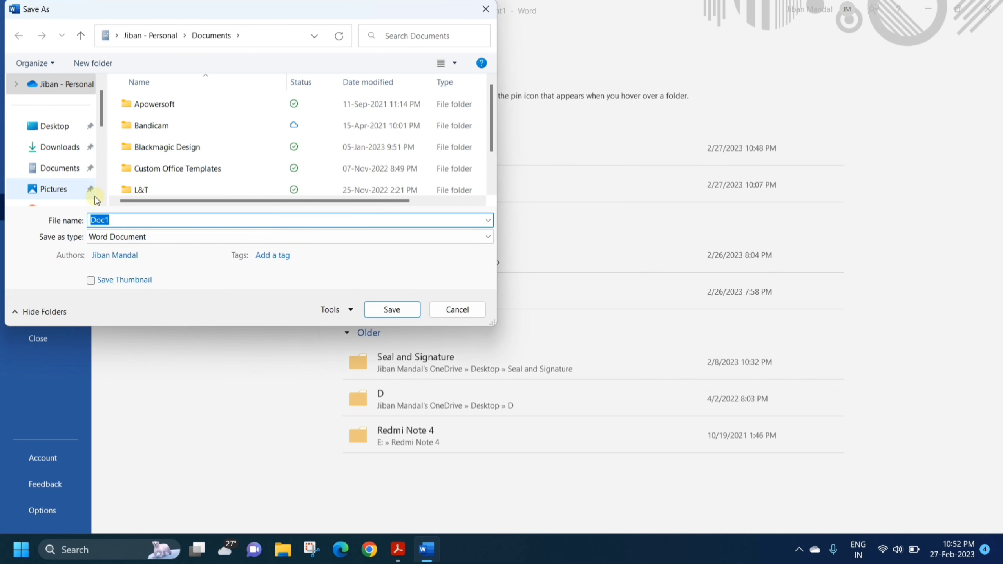
text(jmk tech zone)
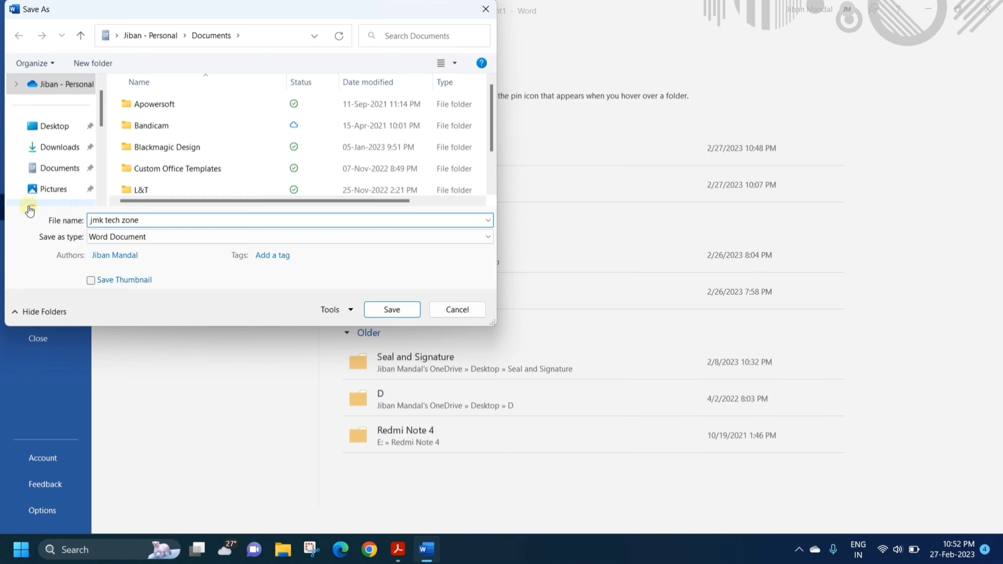
click(113, 238)
click(347, 311)
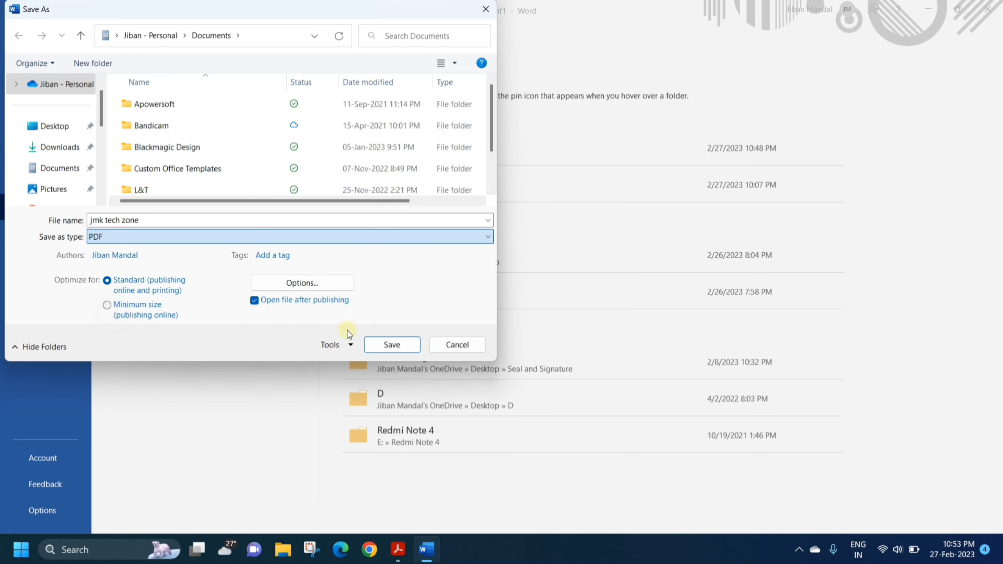
click(395, 345)
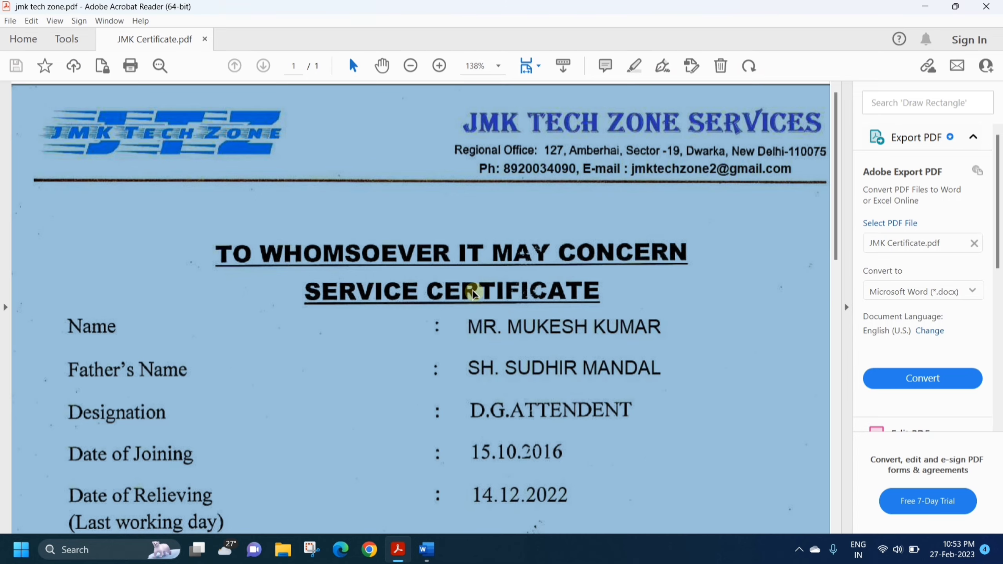
Scroll through jmk tech zone.pdf to confirm the Date of Relieving reads 27.02.2023.
scroll(471, 338, down, 2)
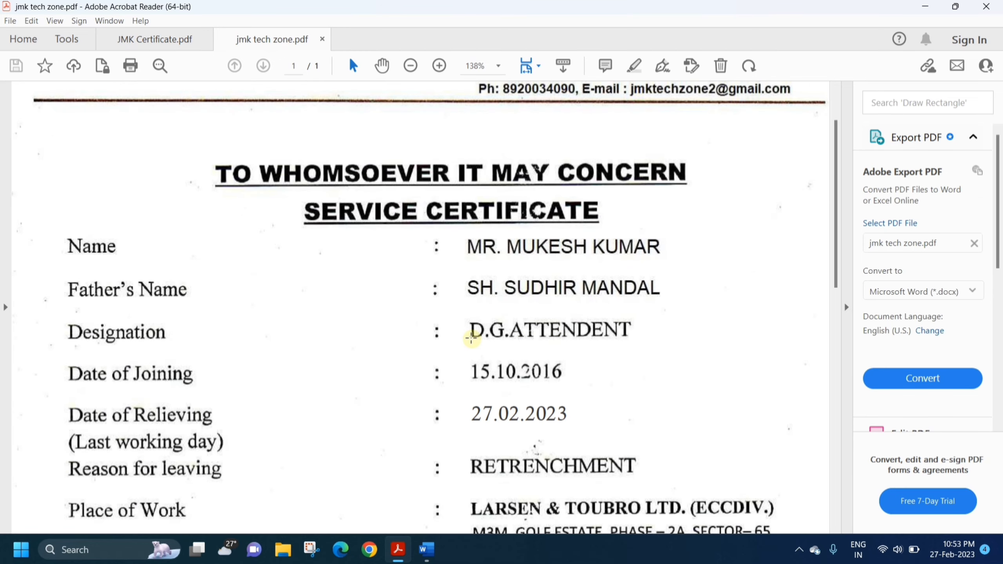
scroll(471, 338, down, 1)
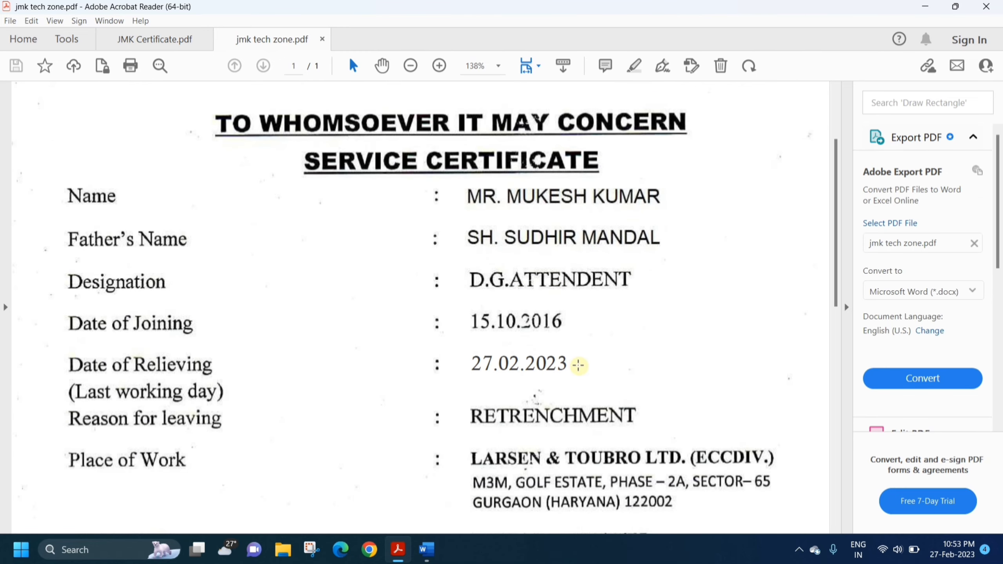
scroll(579, 365, down, 1)
scroll(632, 340, up, 3)
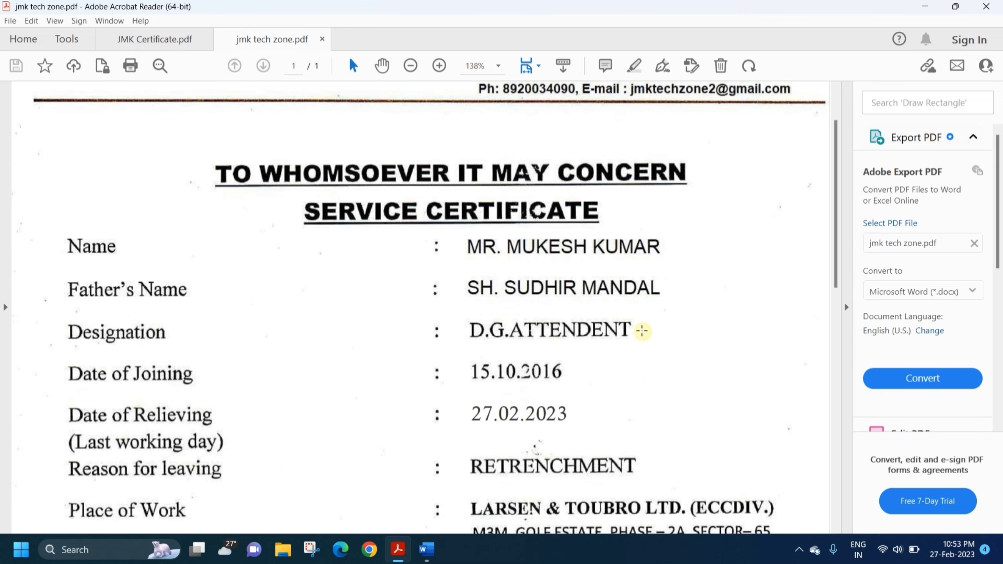
scroll(642, 331, up, 3)
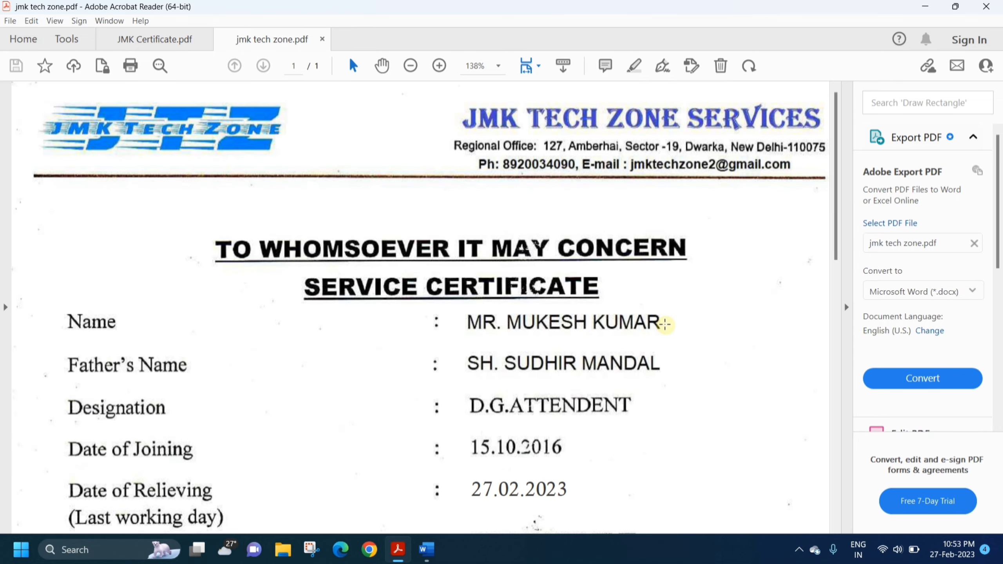